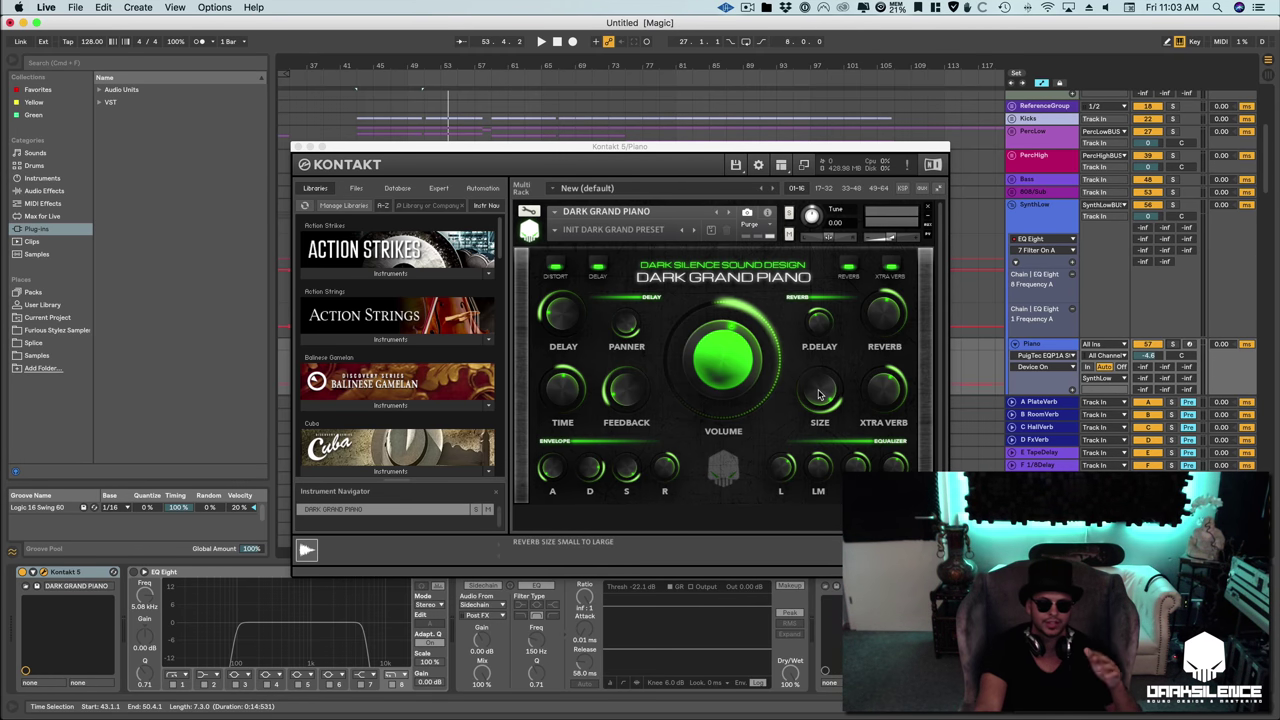
click(882, 392)
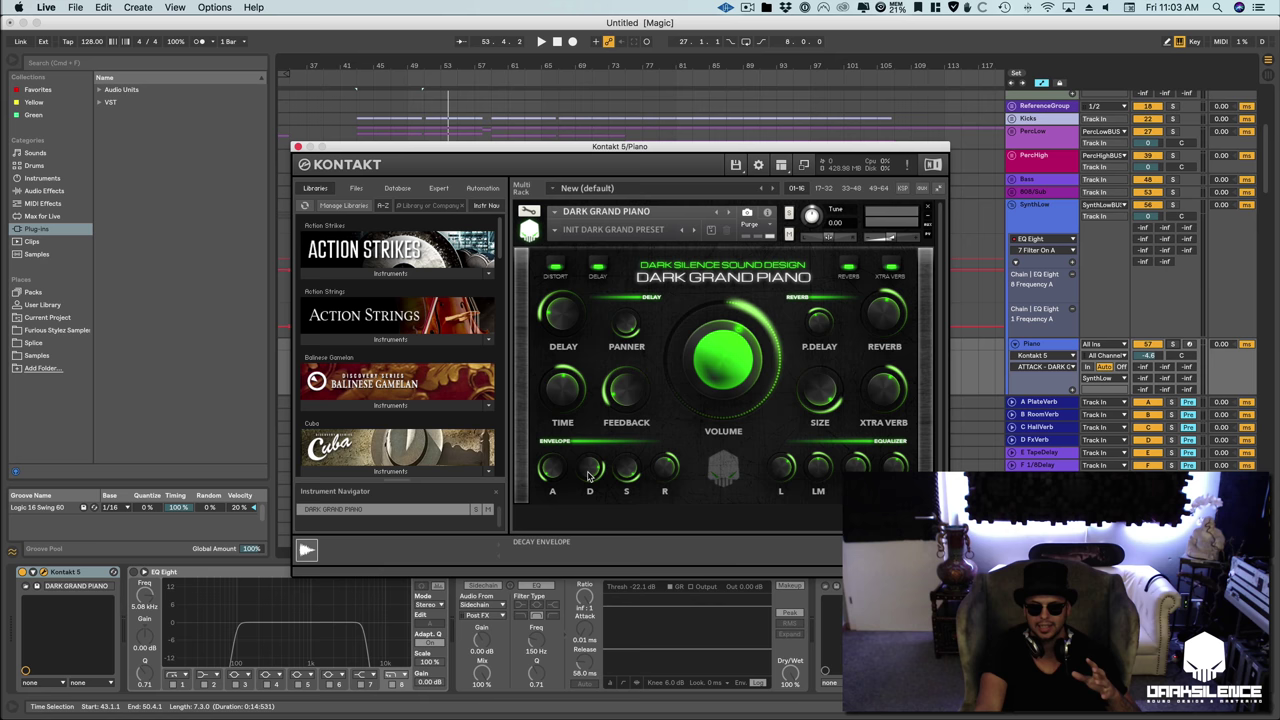
click(588, 477)
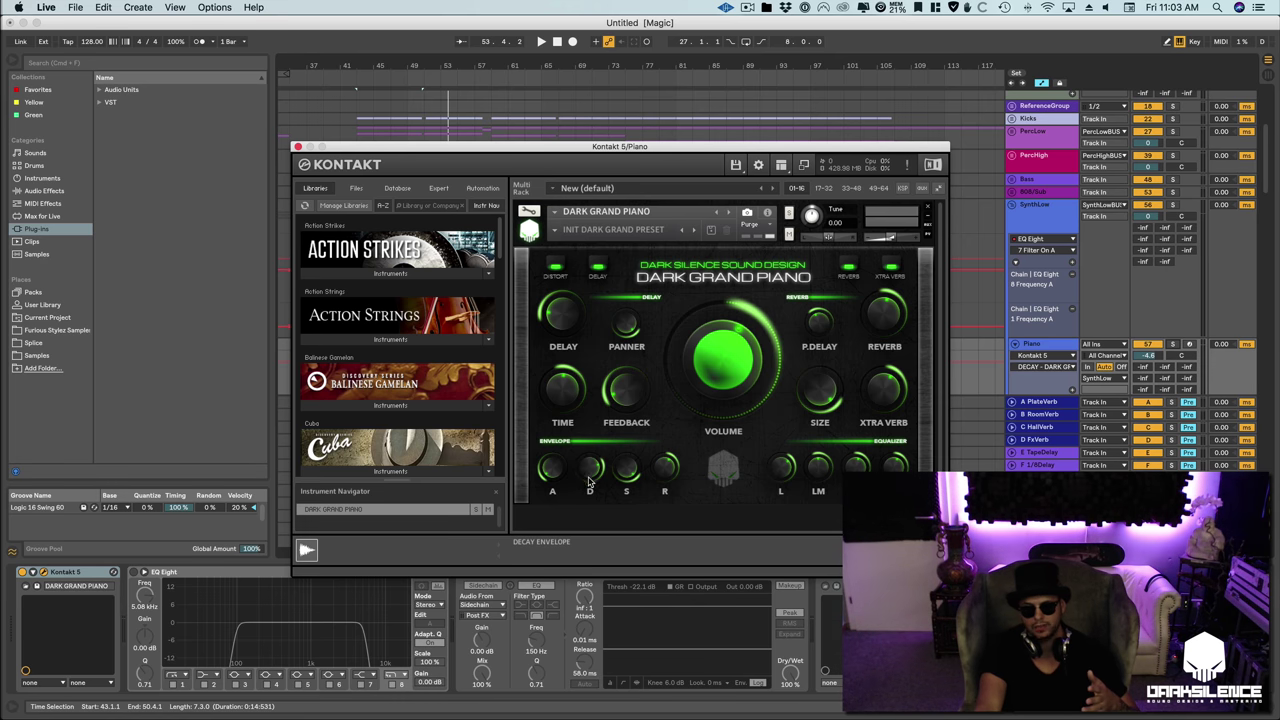
click(667, 469)
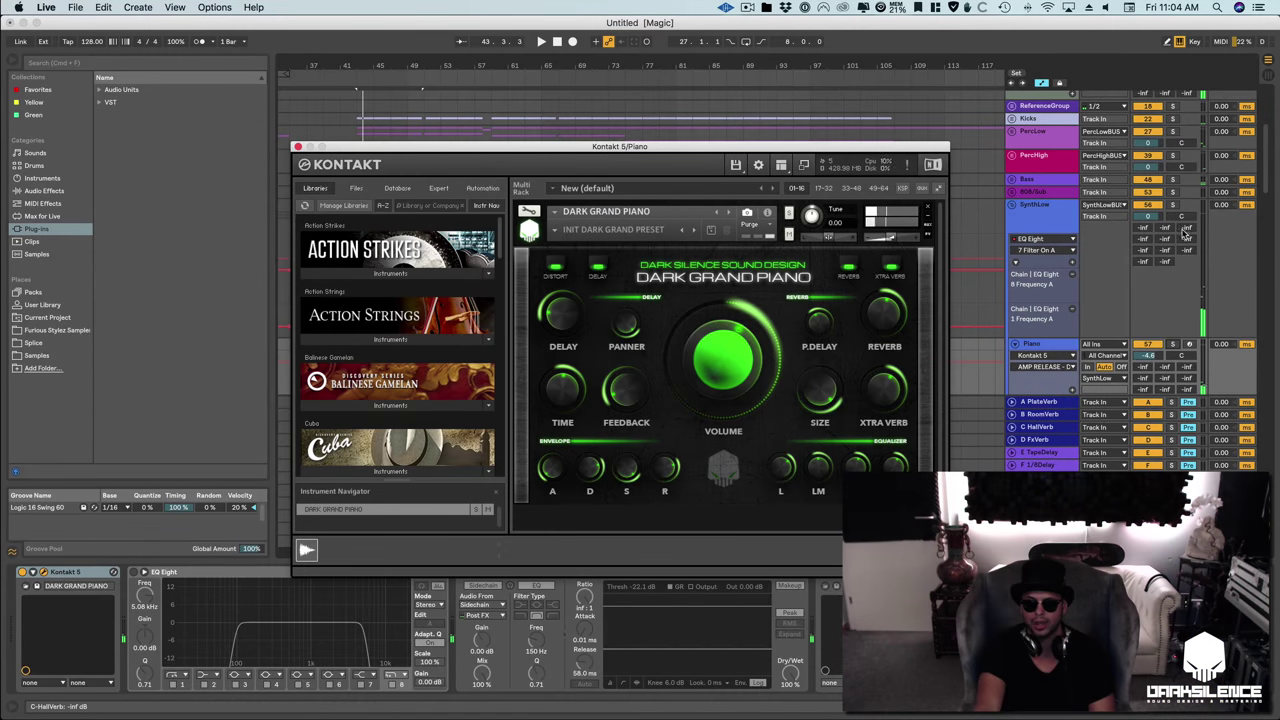
Play the Piano track in solo to hear it alone, stop playback and unsolo it
click(1173, 344)
key(space)
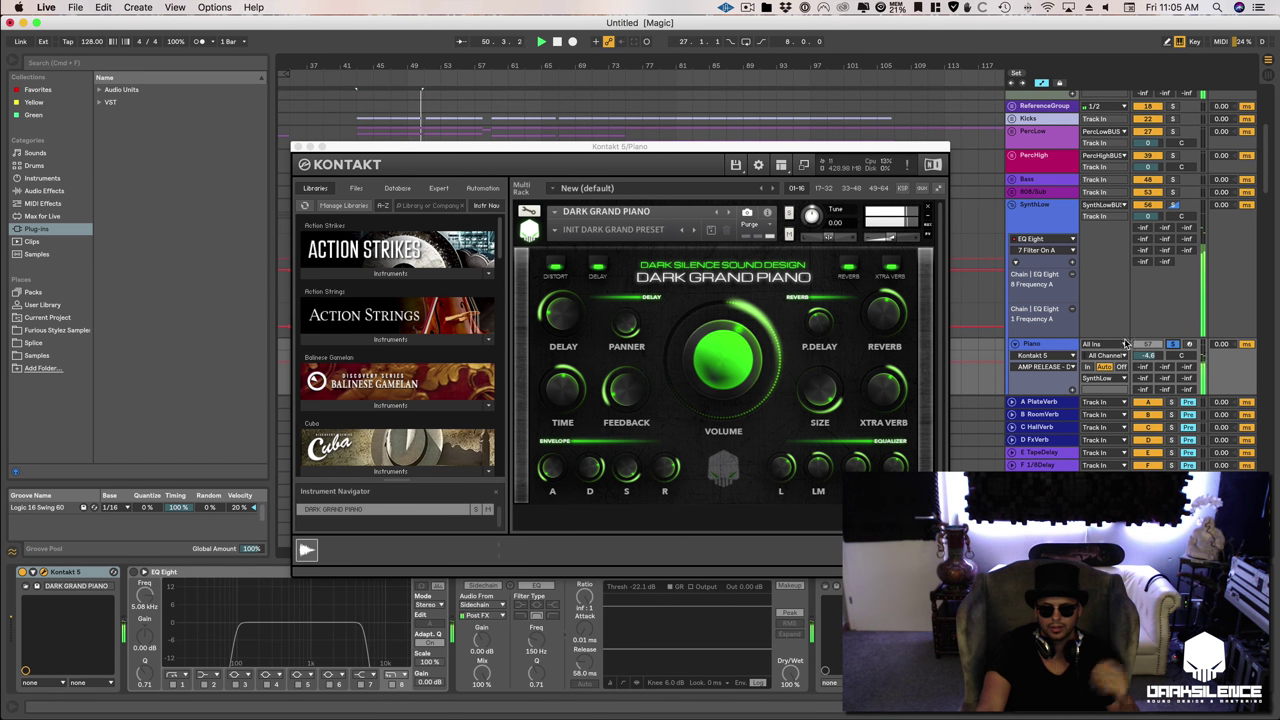
click(1173, 344)
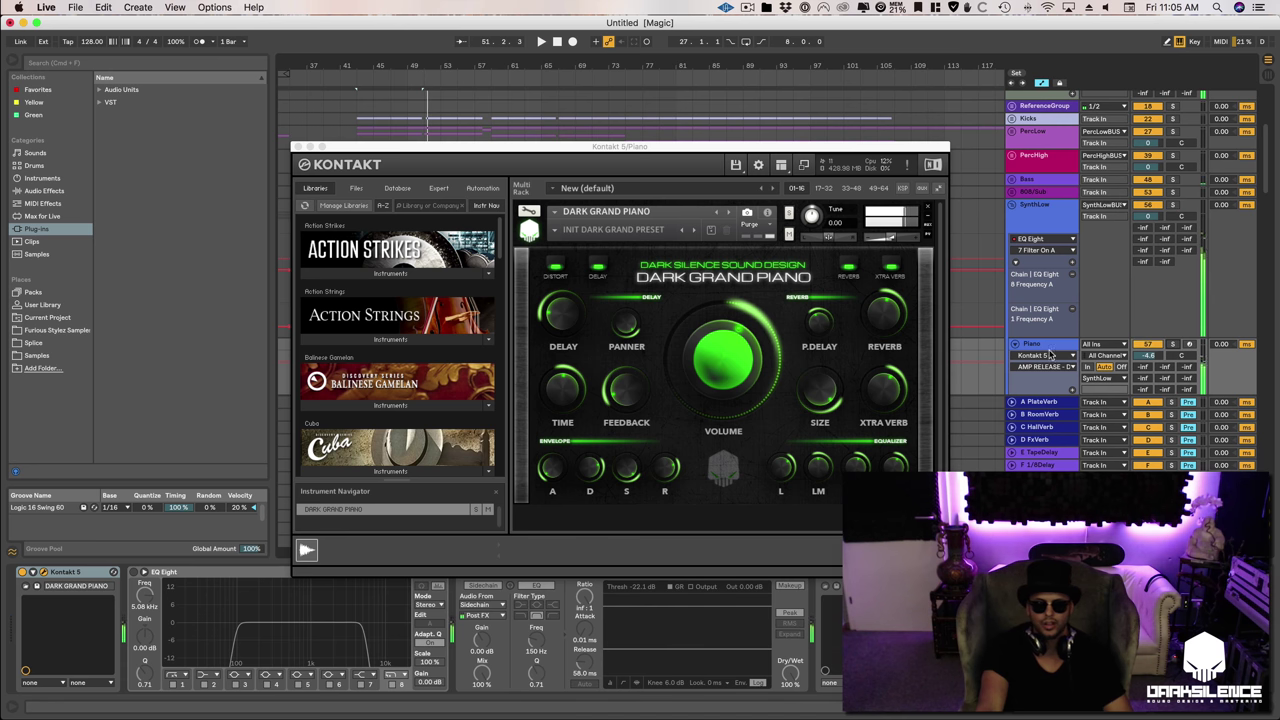
Close the Kontakt window and look through the arrangement's synth, chord and stab tracks
click(297, 147)
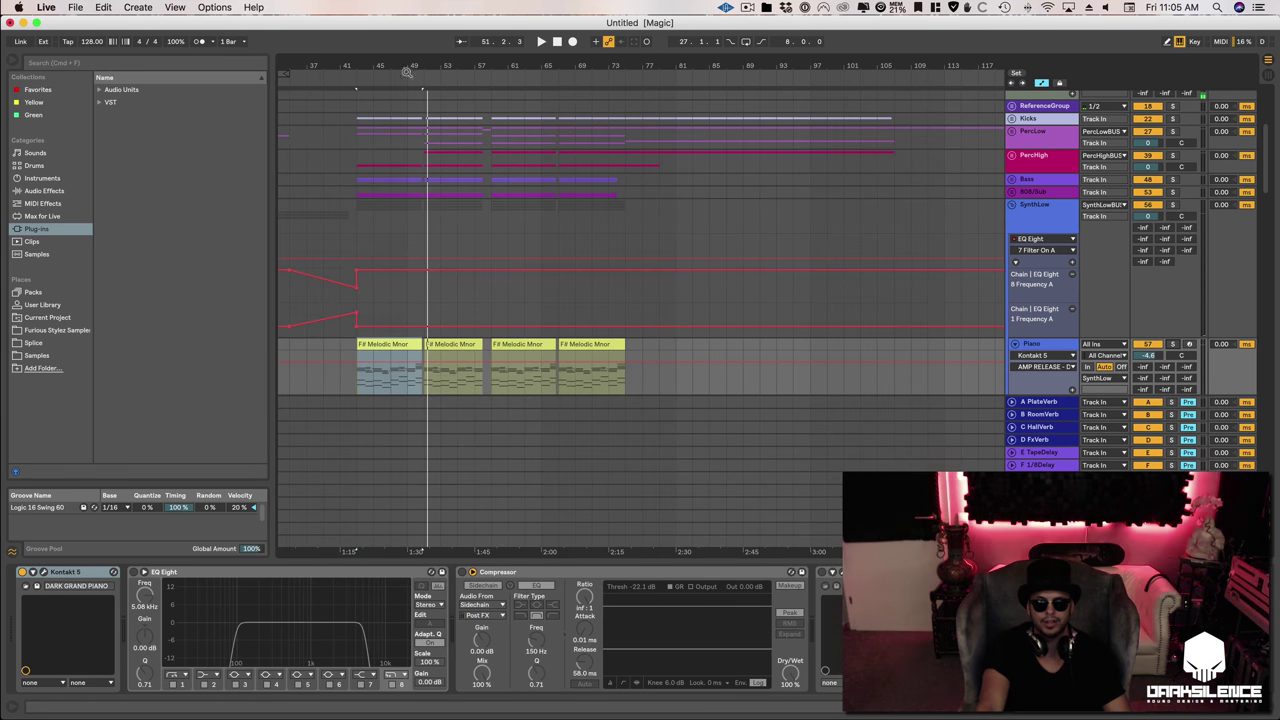
key(minus)
scroll(726, 184, down, 6)
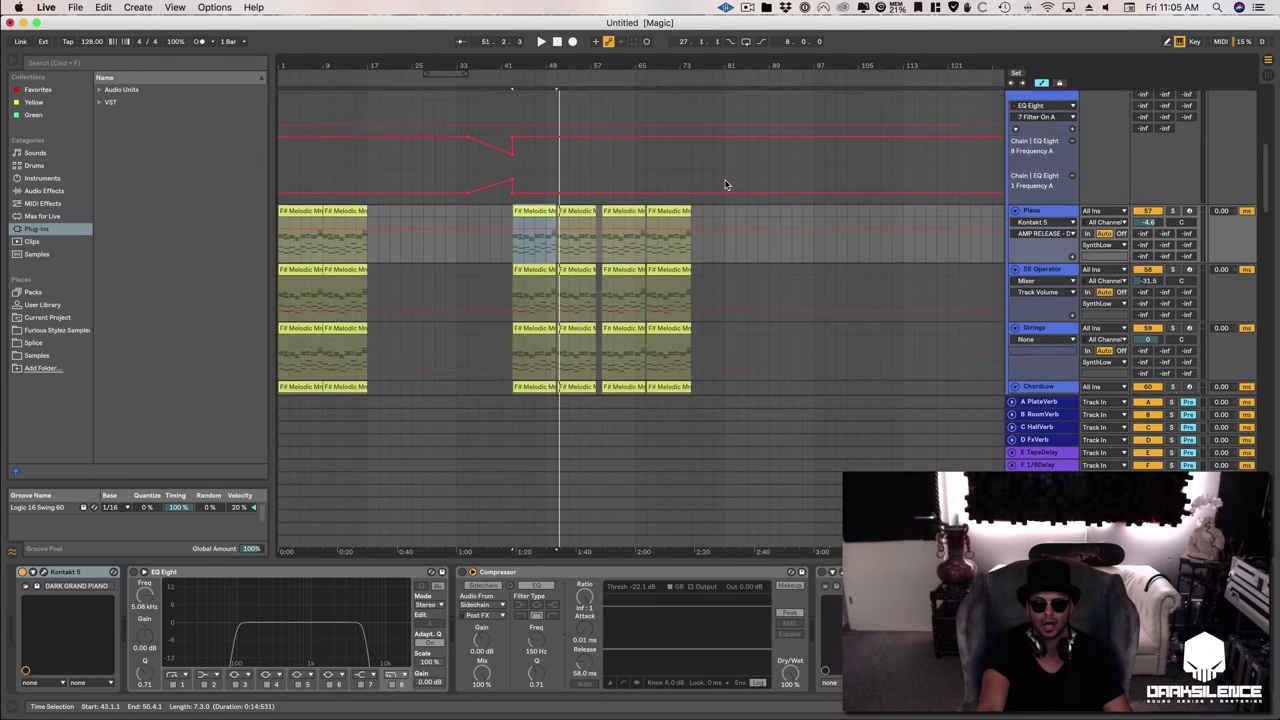
scroll(726, 184, down, 3)
scroll(726, 184, up, 6)
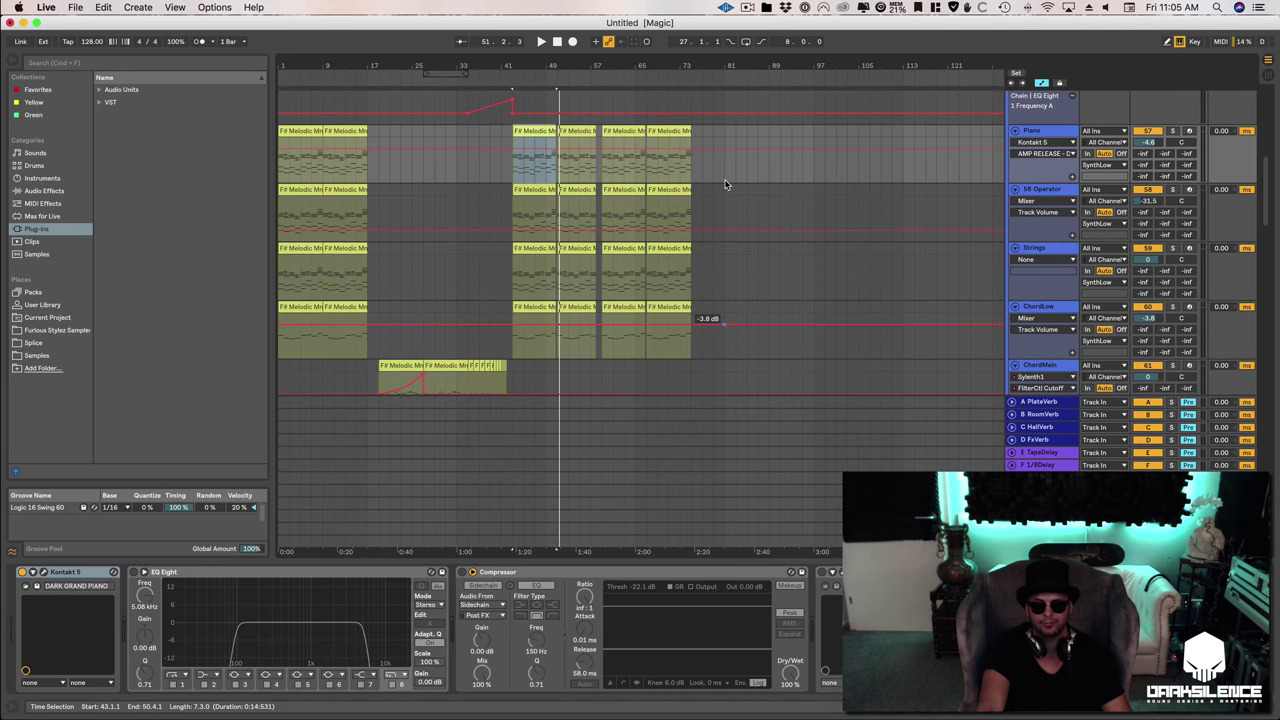
scroll(726, 184, down, 8)
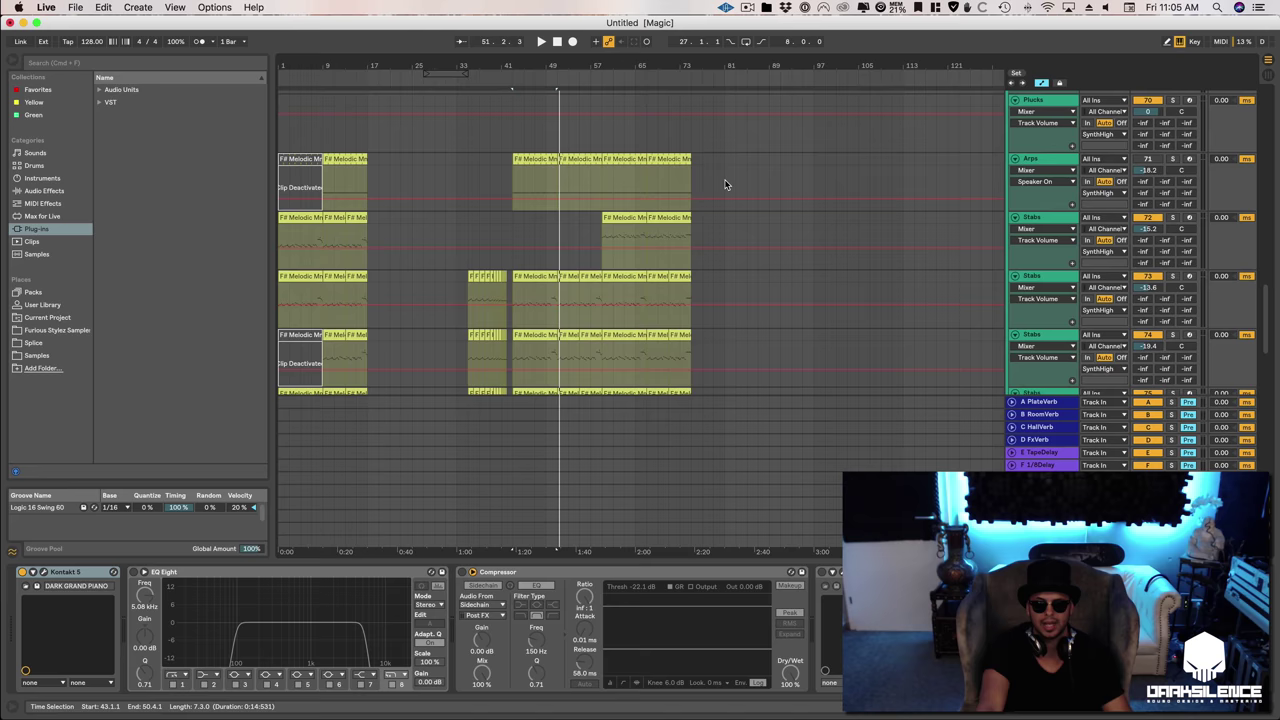
scroll(726, 184, up, 10)
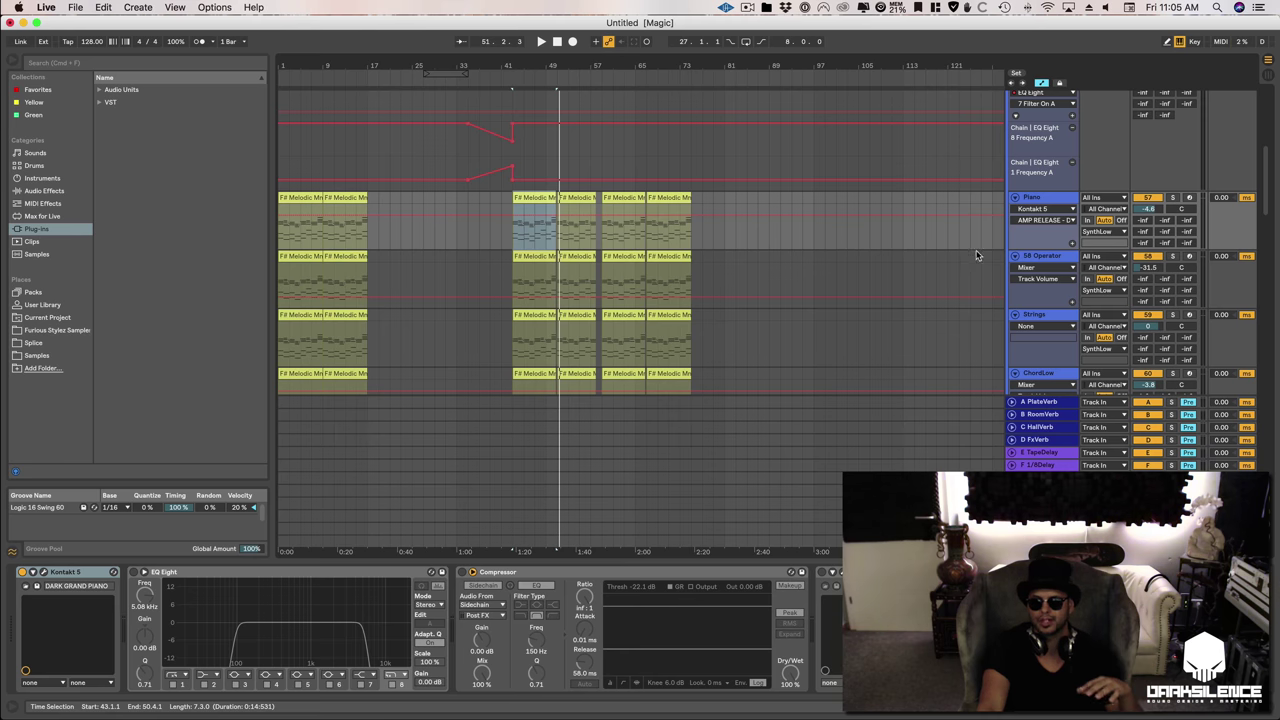
Inspect the device chains of the 58 Operator and Piano tracks, ending on the Piano's Kontakt 5 device
scroll(990, 252, down, 1)
click(1043, 218)
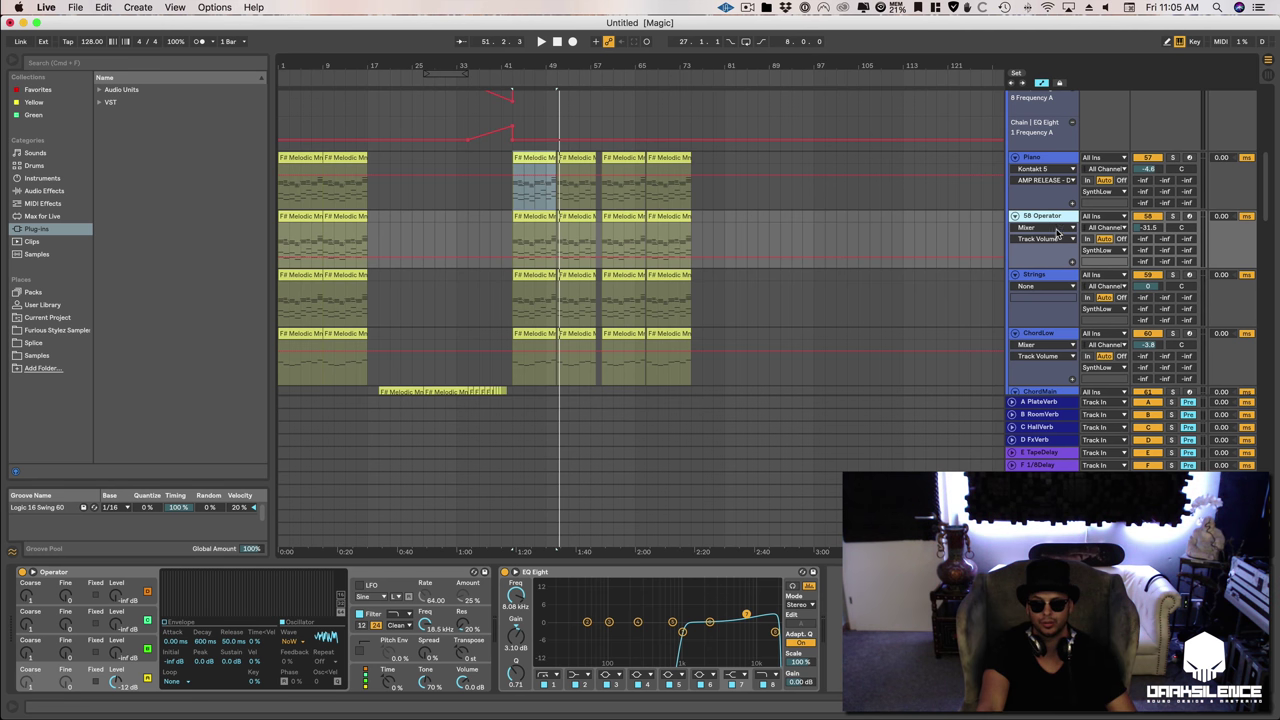
click(1046, 164)
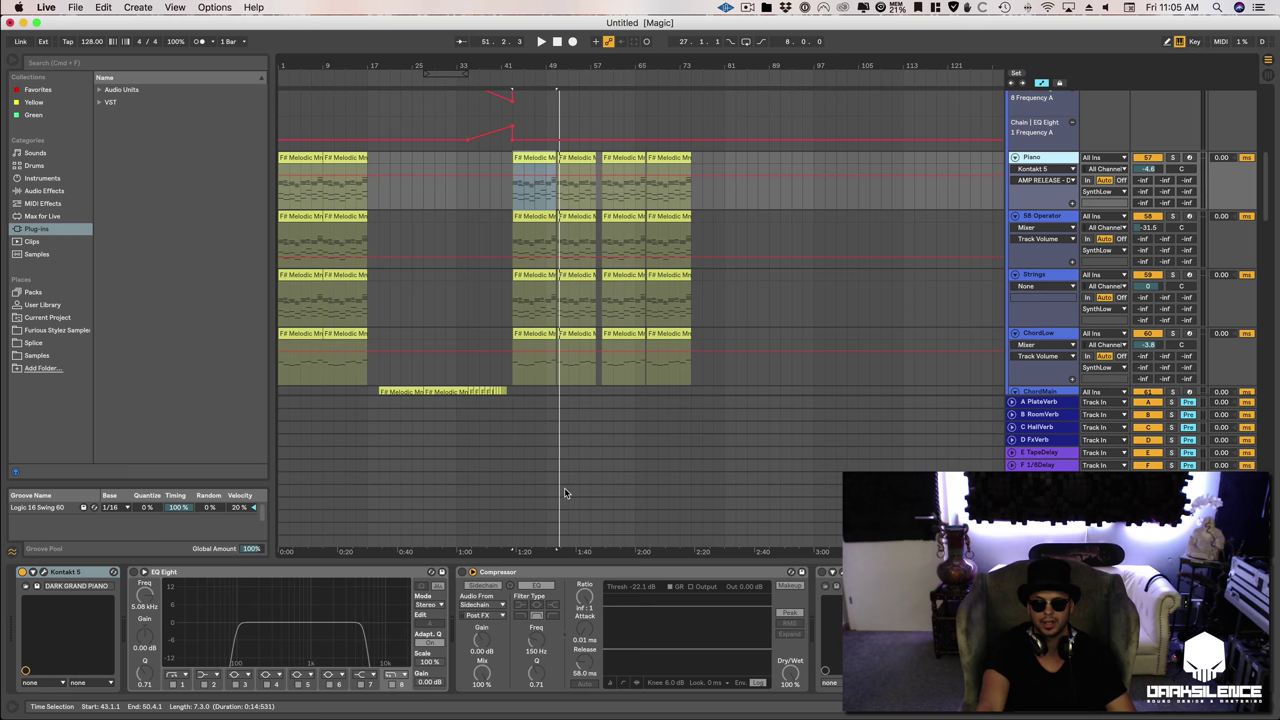
click(63, 573)
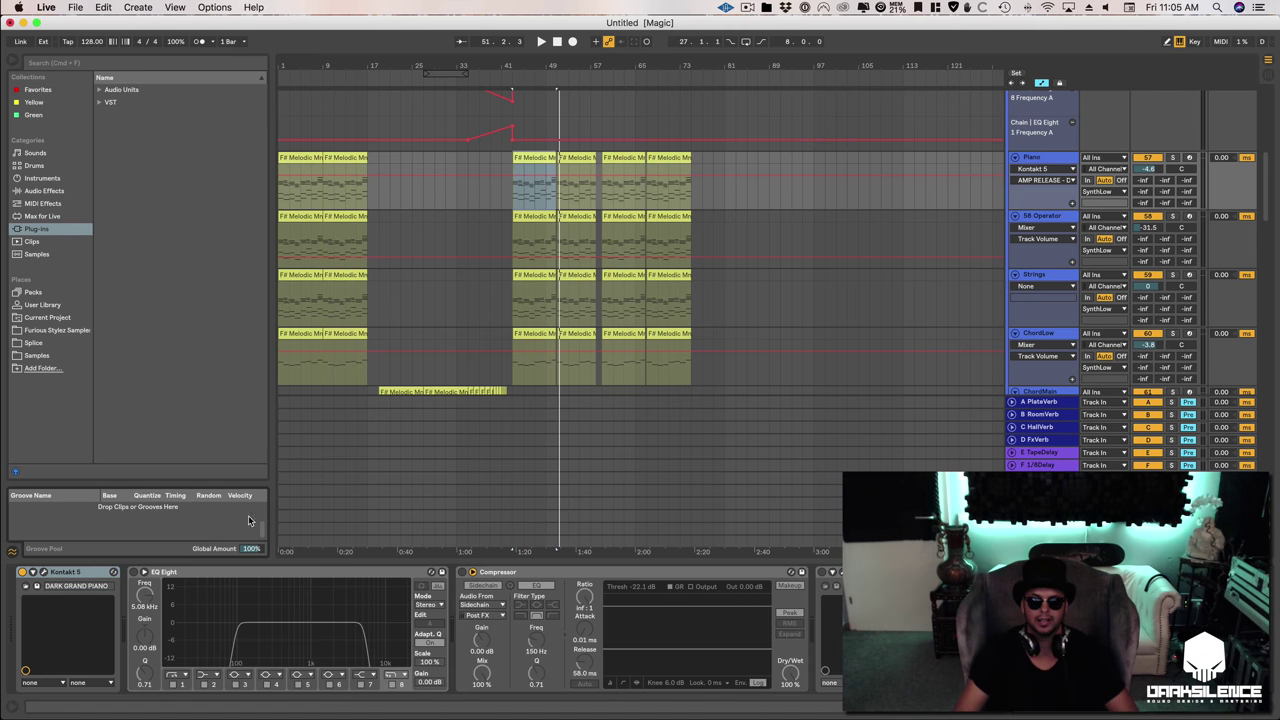
Activate the 78 Kontakt 5 track and set its volume to -5.9 dB during playback
scroll(578, 263, down, 5)
scroll(578, 263, down, 1)
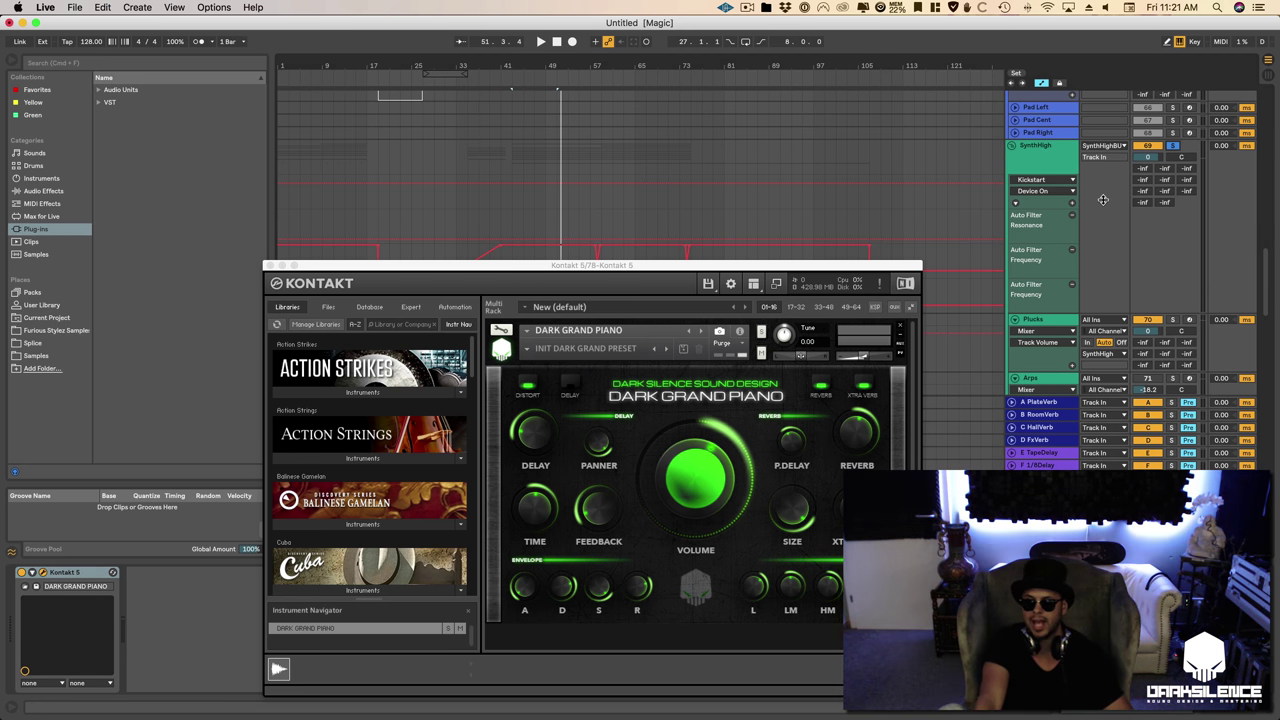
scroll(1100, 195, down, 10)
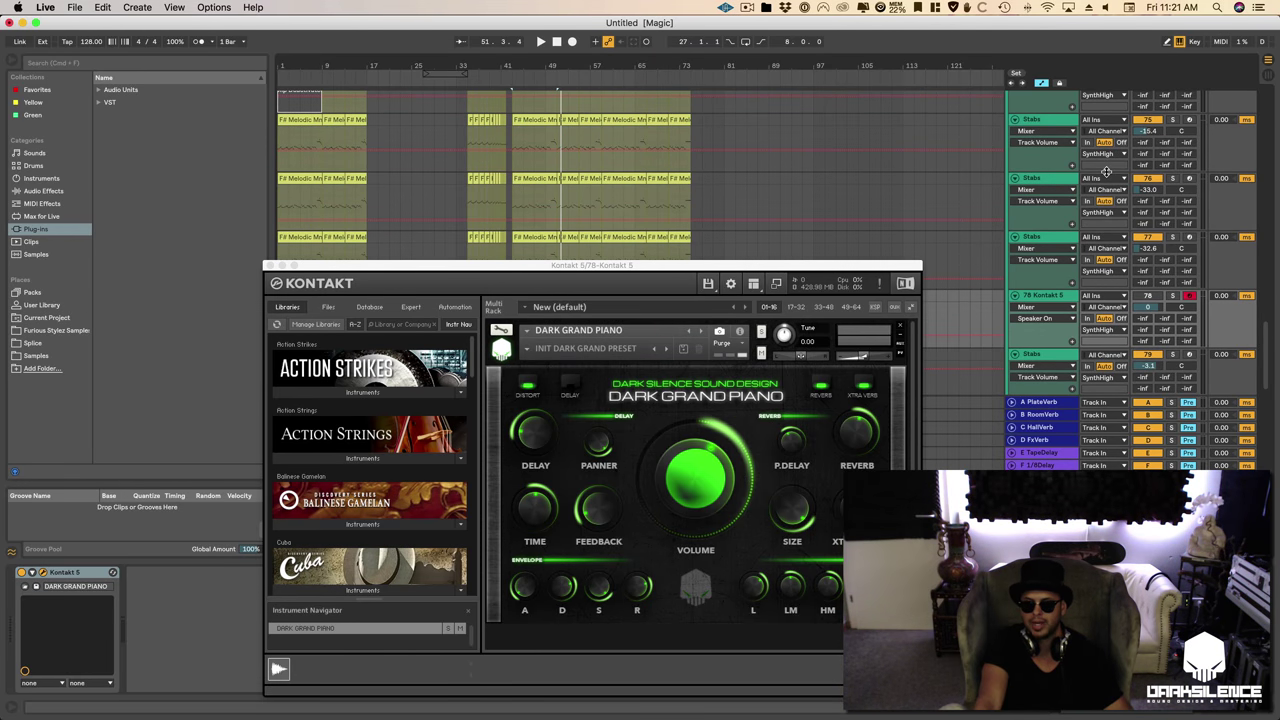
scroll(1106, 172, down, 1)
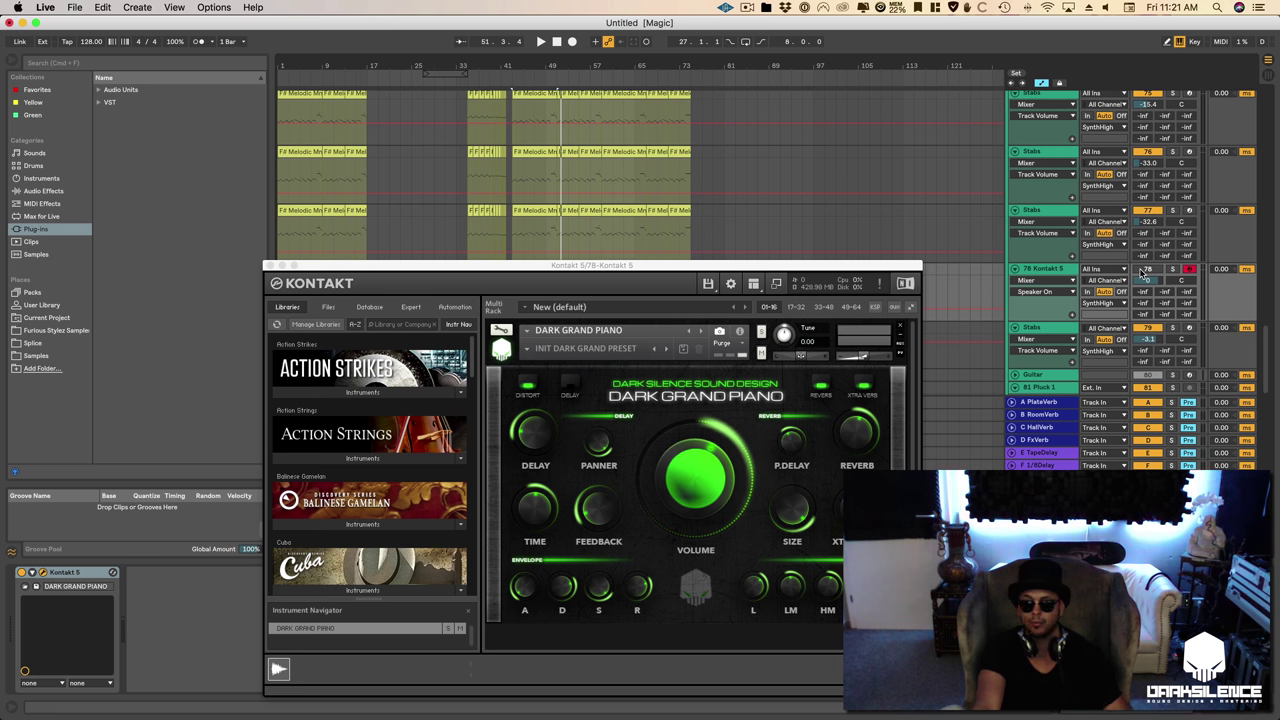
key(space)
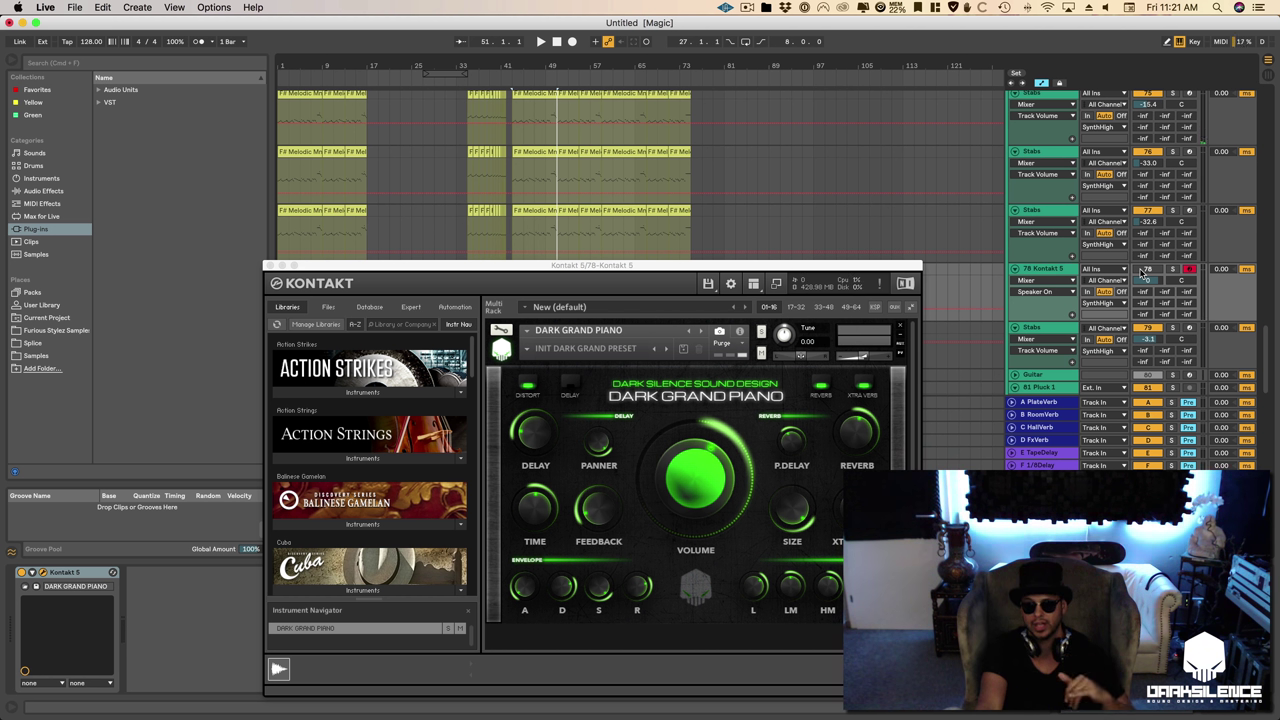
click(1148, 282)
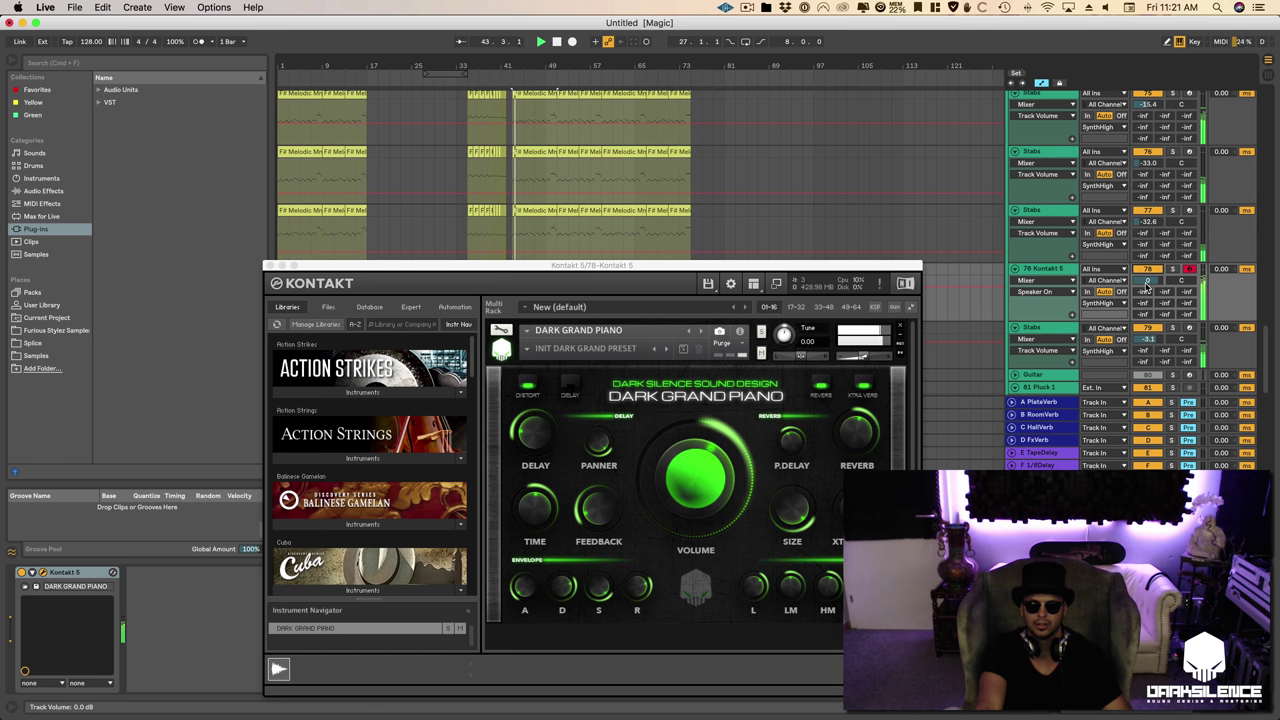
drag(1145, 282, 1145, 306)
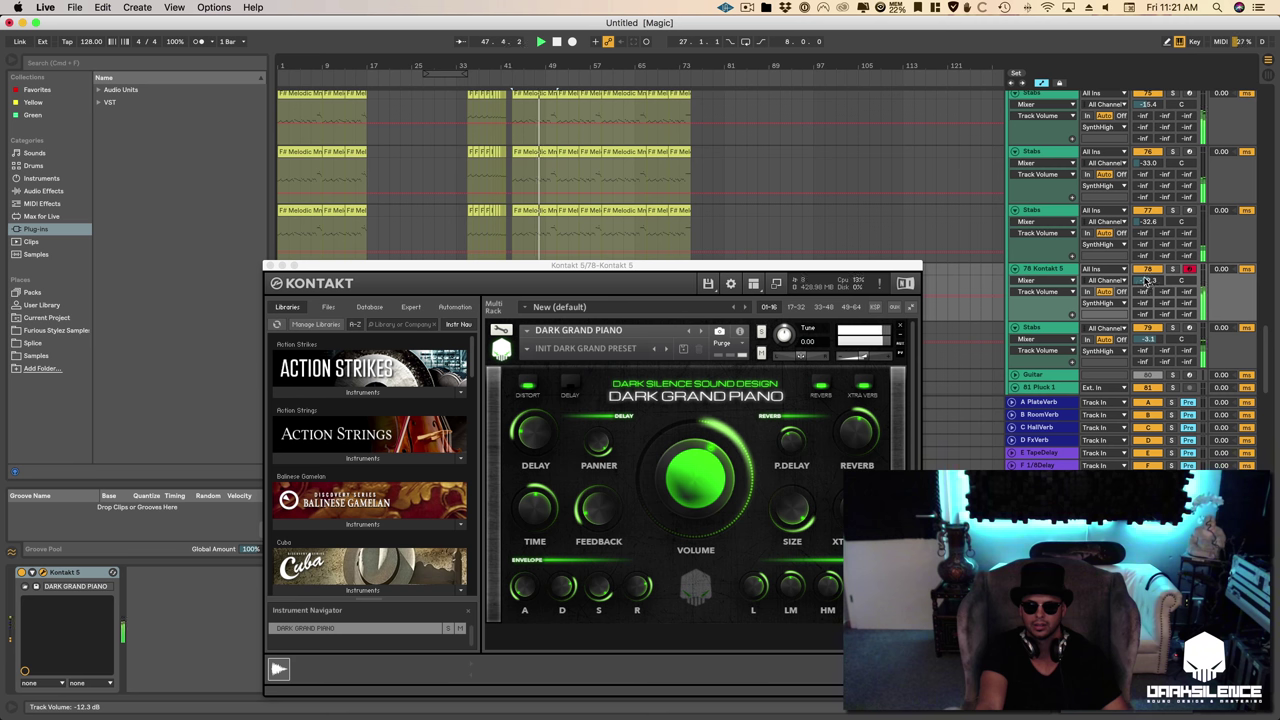
drag(1150, 281, 1151, 281)
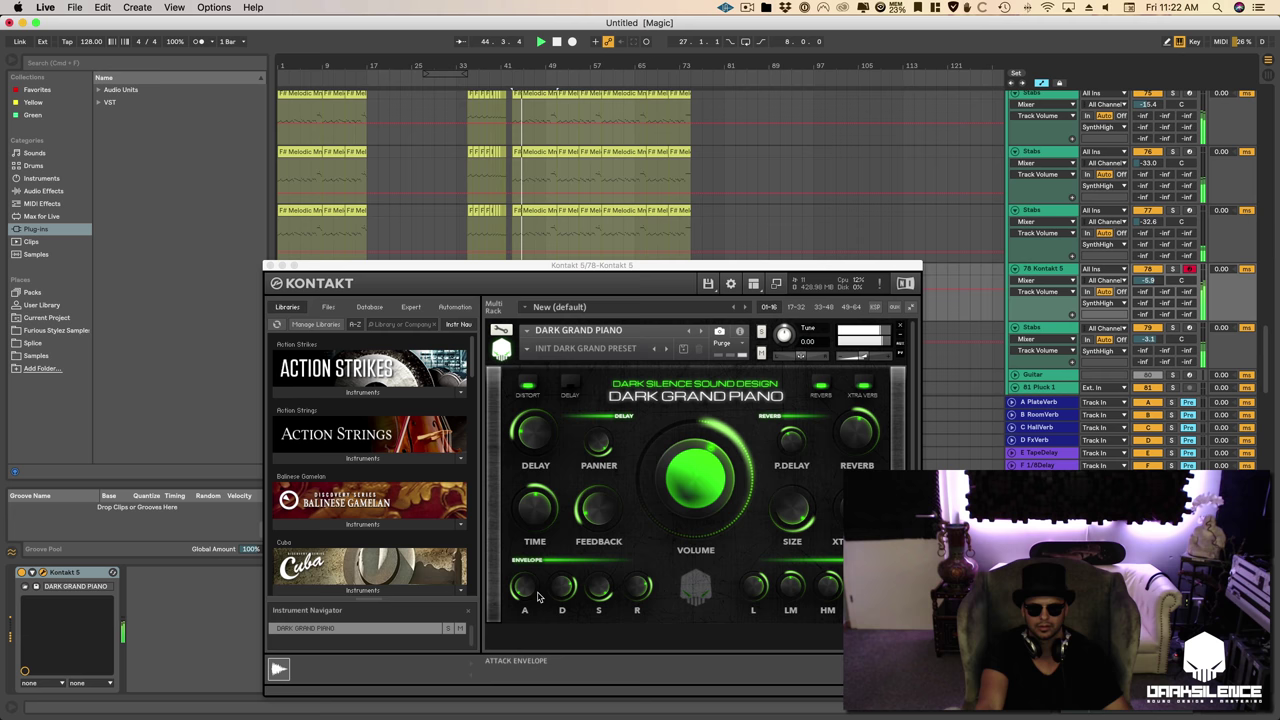
Adjust the Dark Grand Piano's attack, decay, sustain and release envelope during playback
click(518, 516)
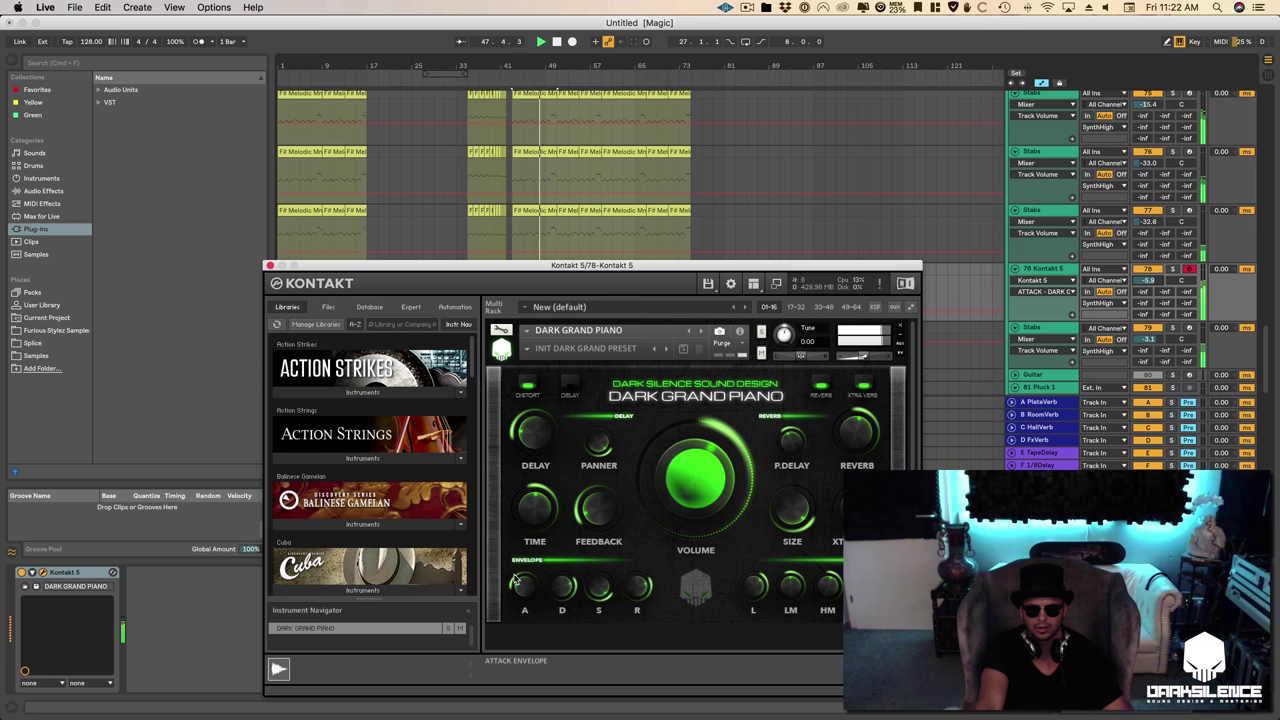
mouse_move(562, 587)
mouse_down()
mouse_move(561, 664)
mouse_move(562, 600)
mouse_up()
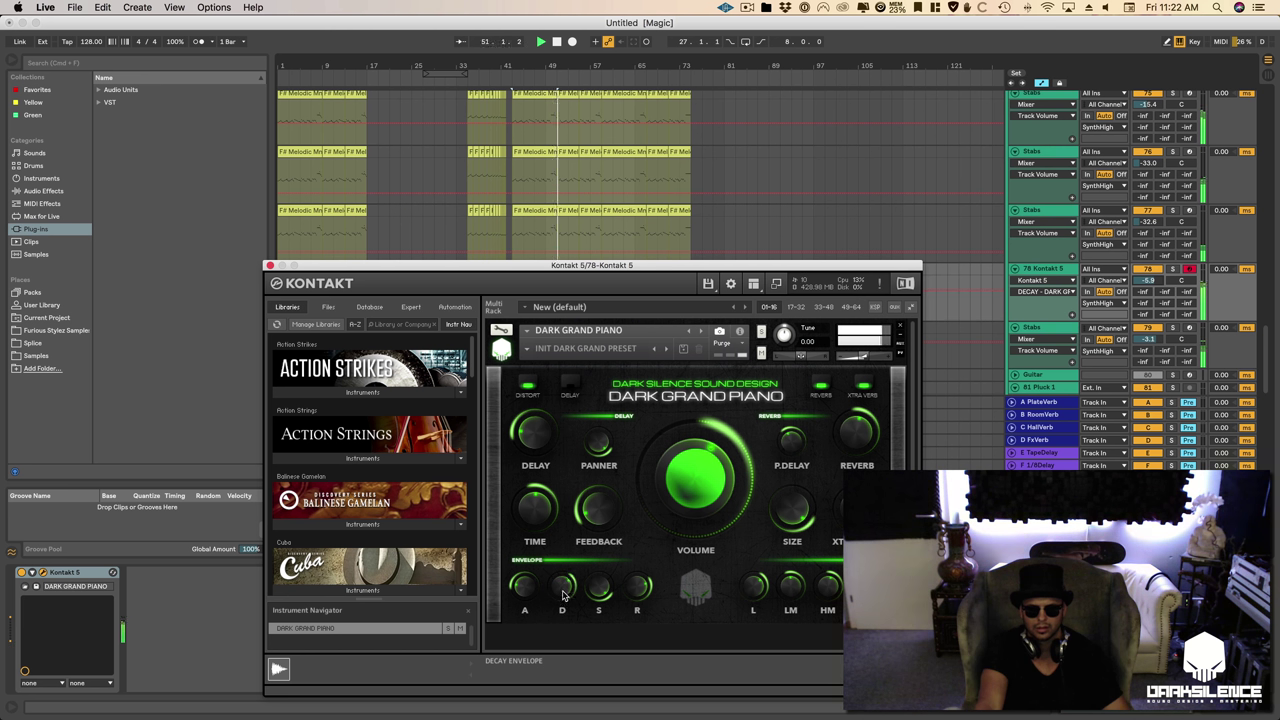
drag(600, 590, 603, 629)
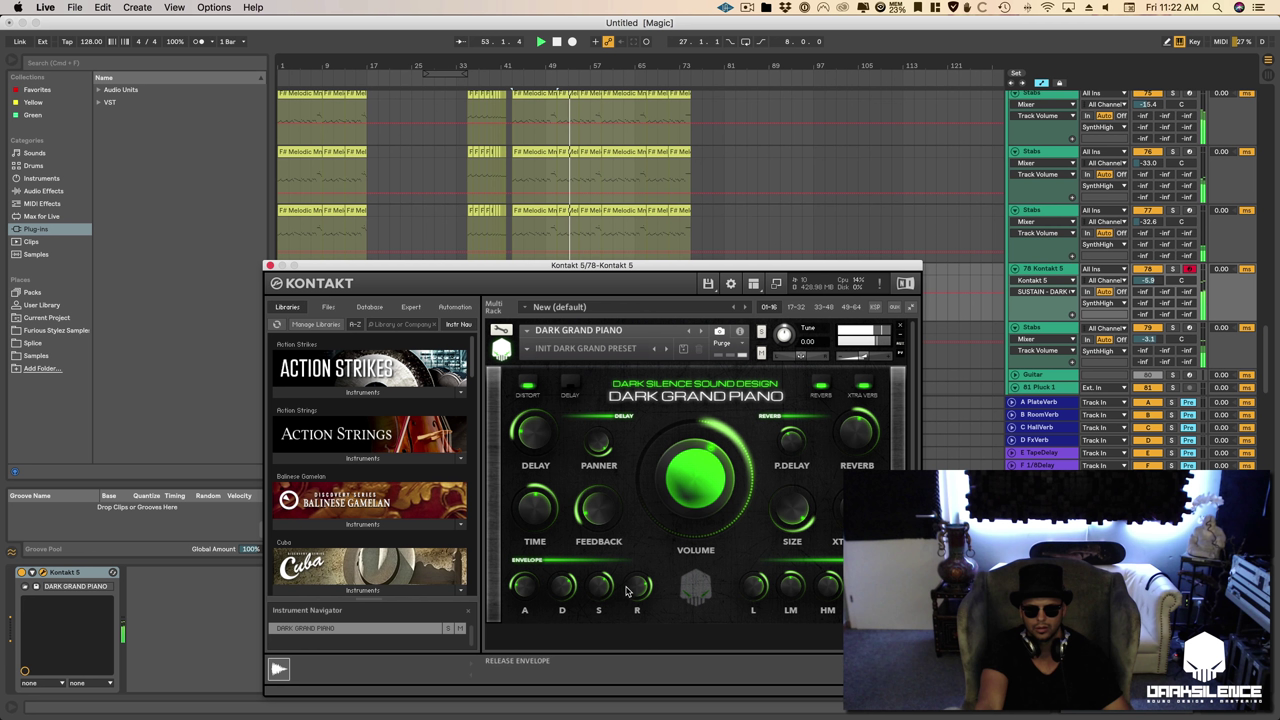
click(640, 591)
mouse_move(640, 591)
mouse_down()
mouse_move(642, 568)
mouse_move(636, 619)
mouse_move(641, 597)
mouse_up()
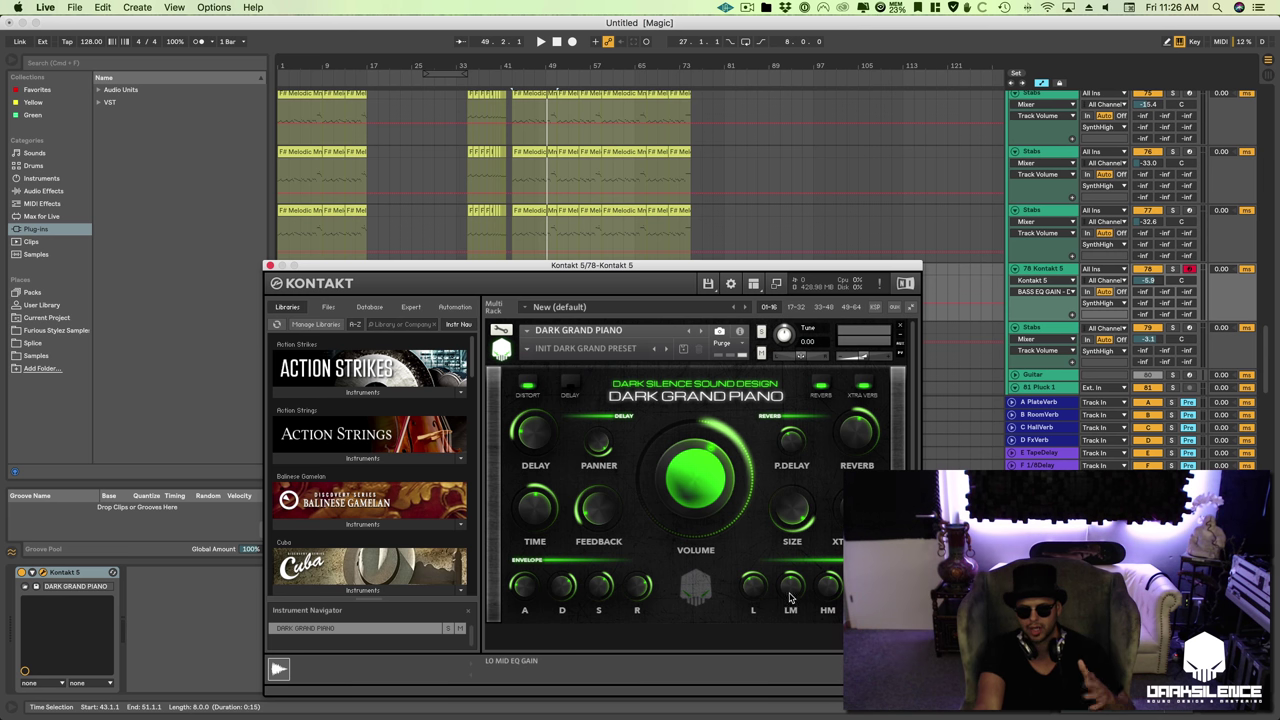
Adjust the Dark Grand Piano's low-mid and high-mid equalizer gains while the song plays
key(space)
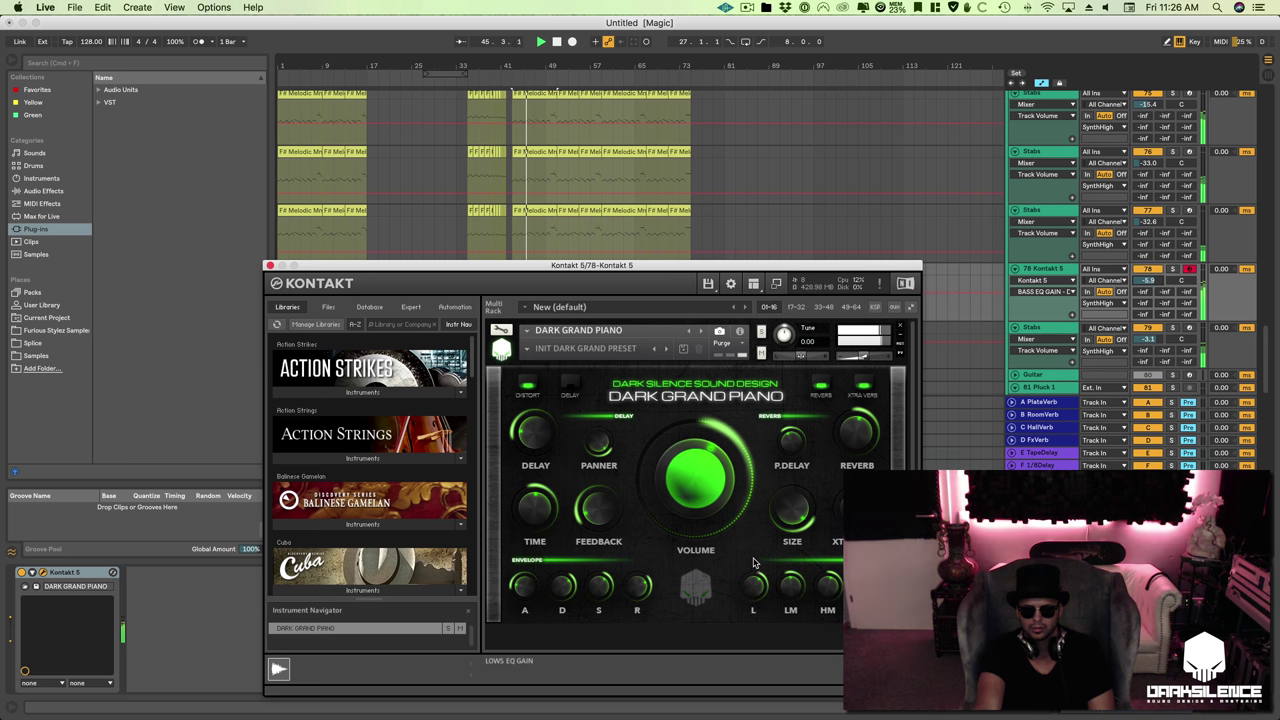
mouse_move(790, 587)
mouse_down()
mouse_move(795, 640)
mouse_move(802, 550)
mouse_move(800, 568)
mouse_up()
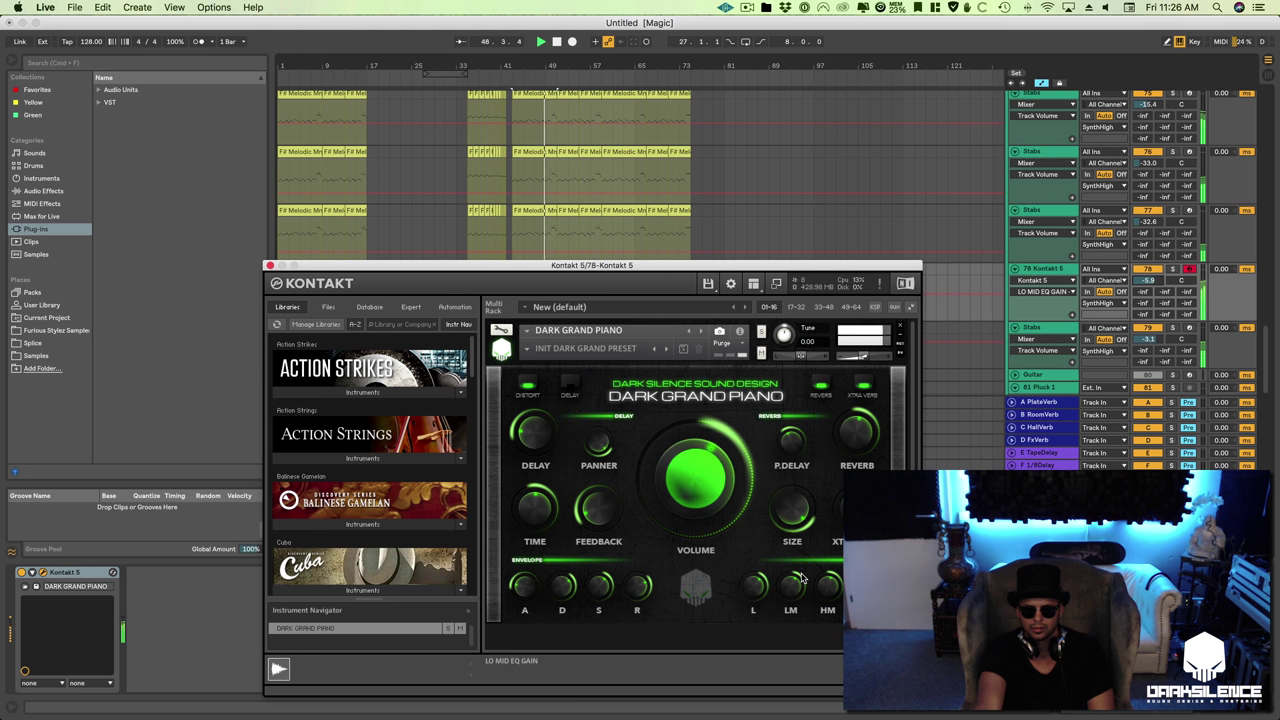
click(834, 583)
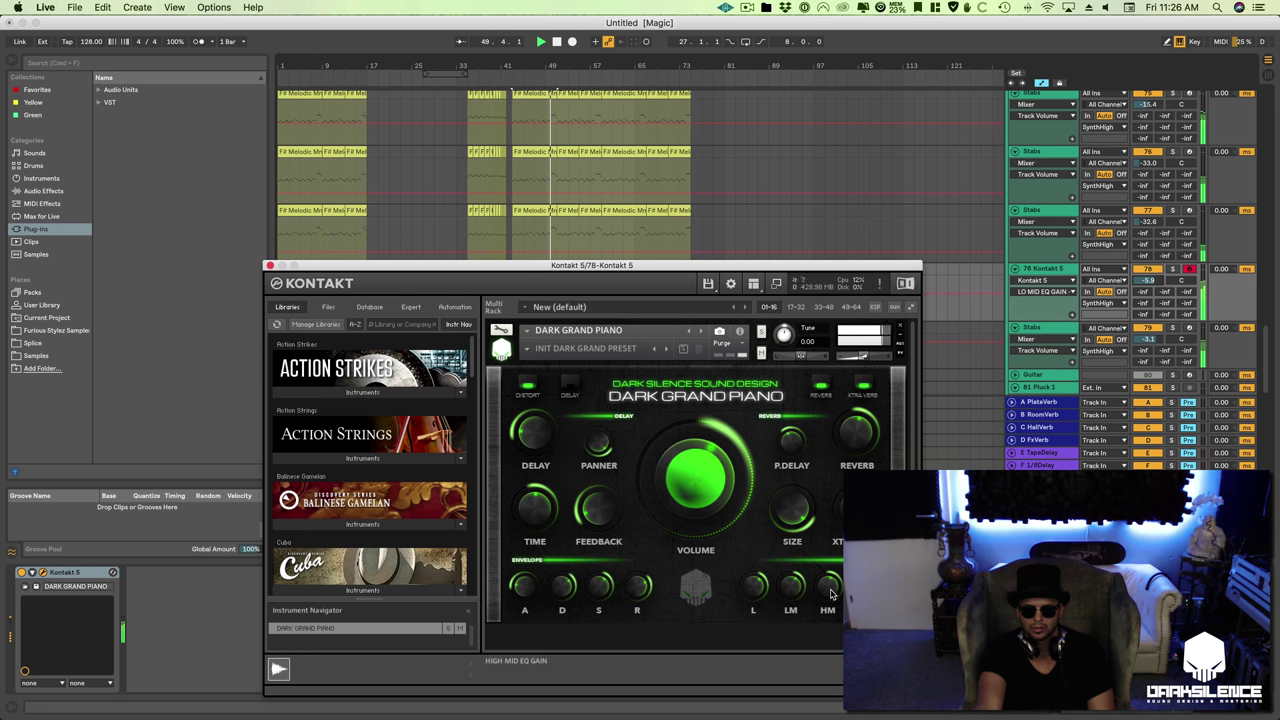
drag(834, 583, 832, 621)
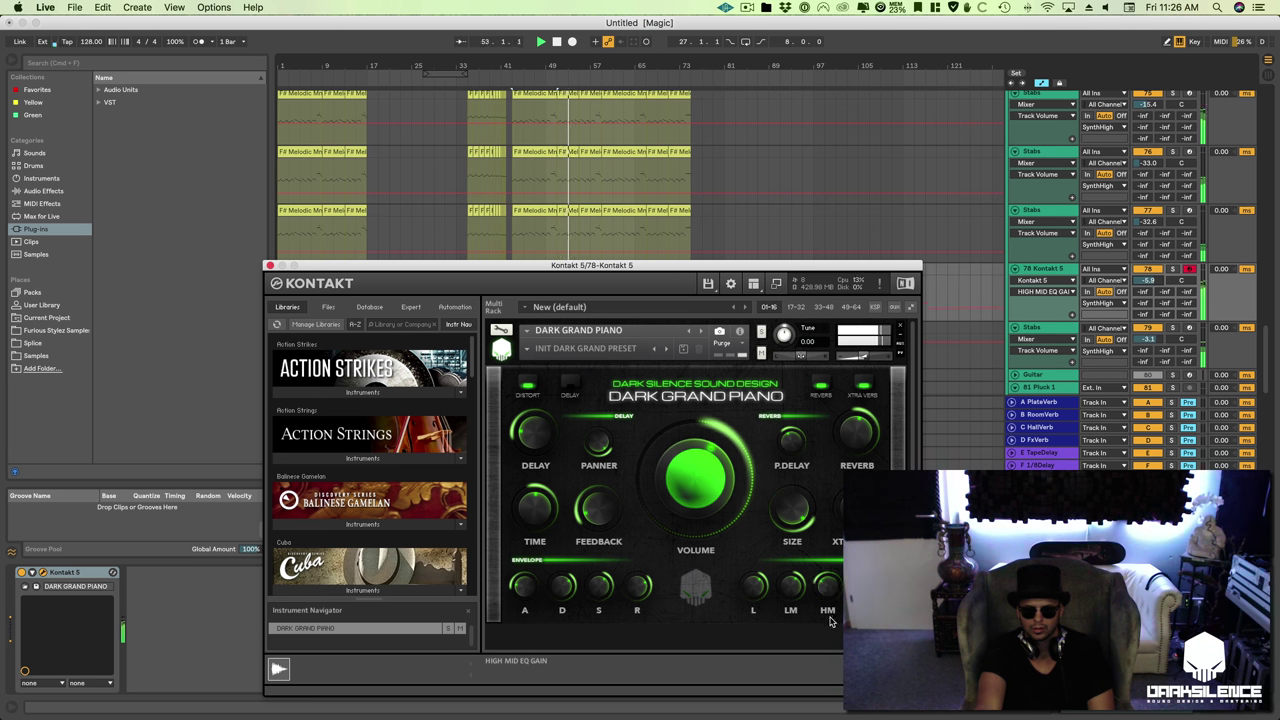
click(866, 588)
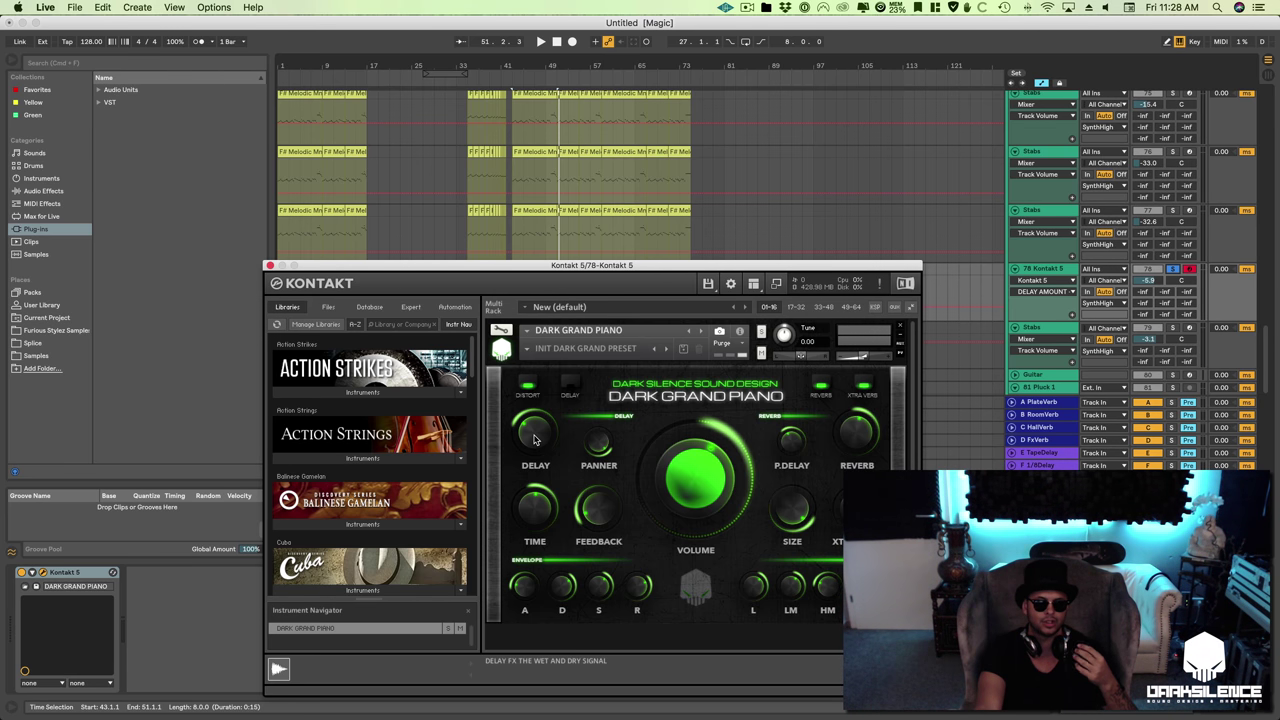
Enable the Dark Grand Piano's delay effect and adjust its wet/dry amount during playback
click(570, 386)
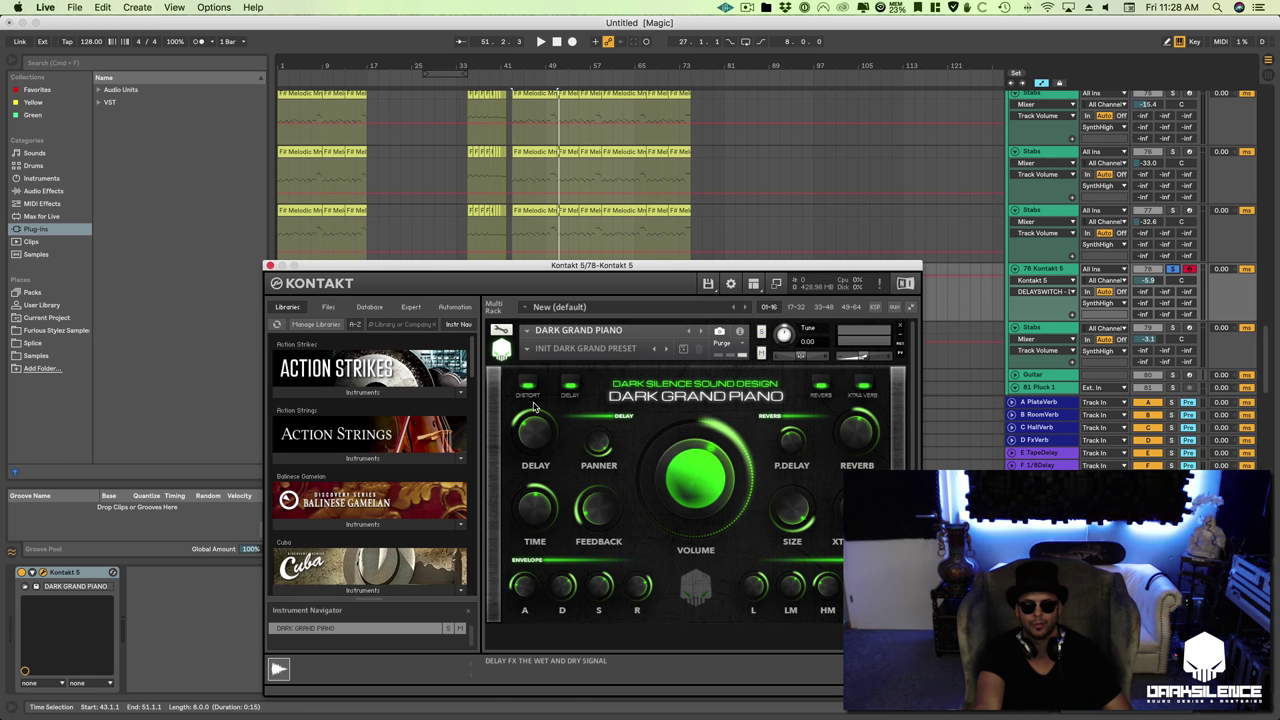
key(space)
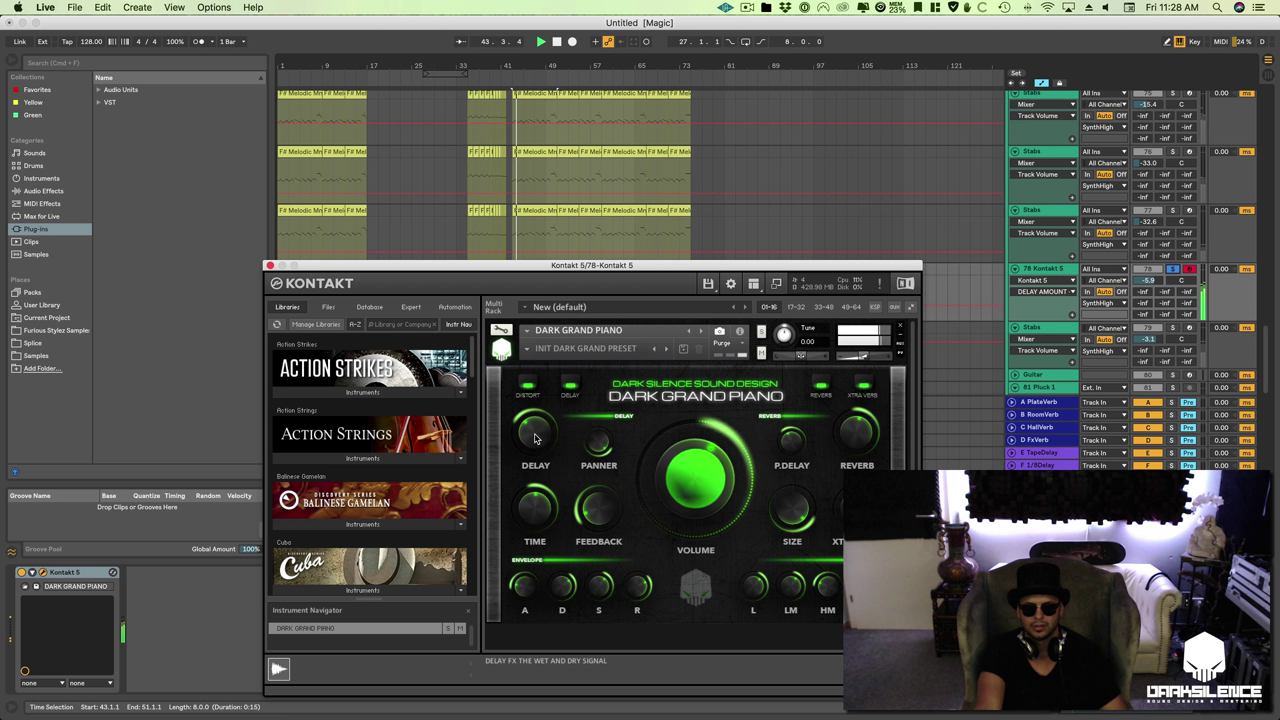
drag(533, 447, 548, 404)
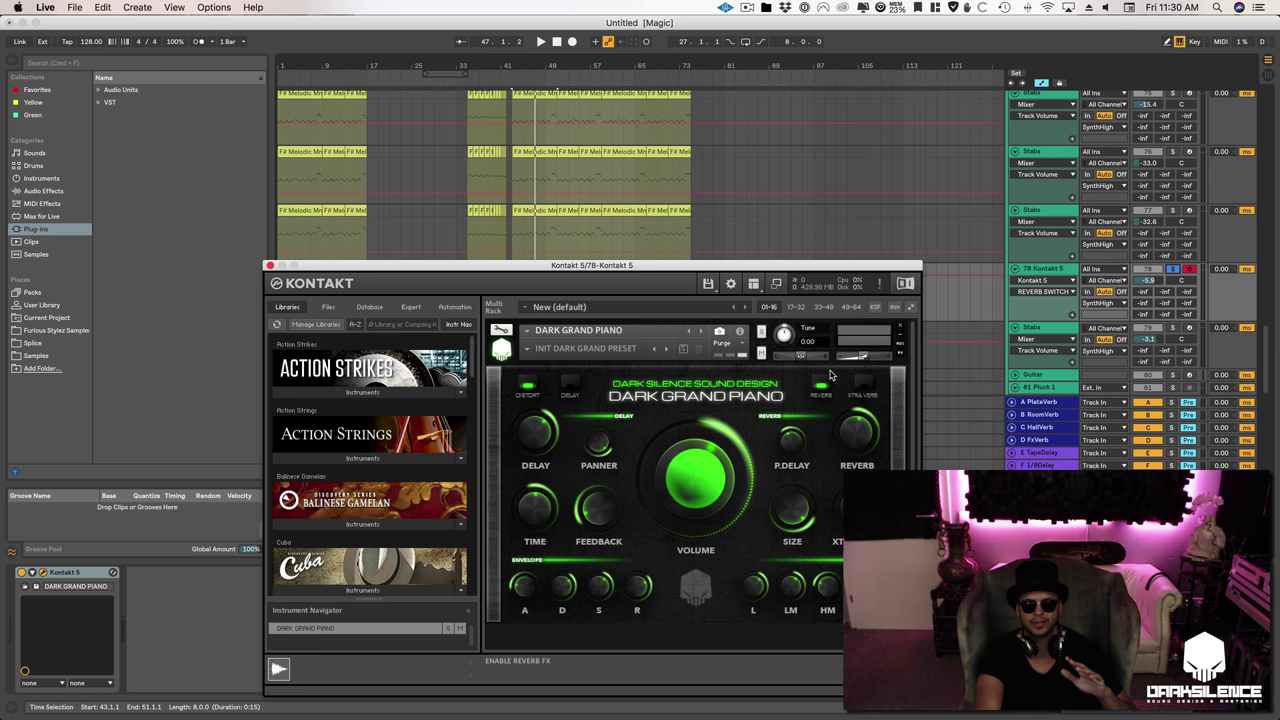
Adjust the pre-delay of the Dark Grand Piano's reverb and audition it on the soloed track
click(790, 438)
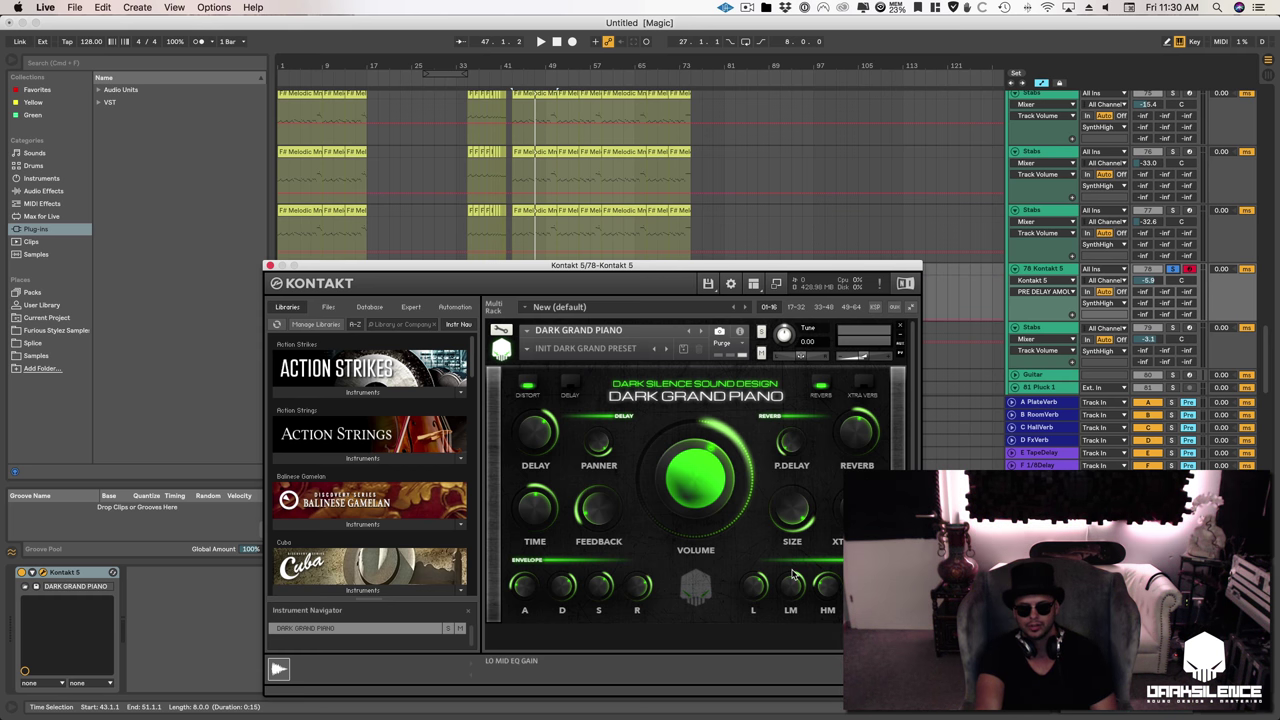
key(space)
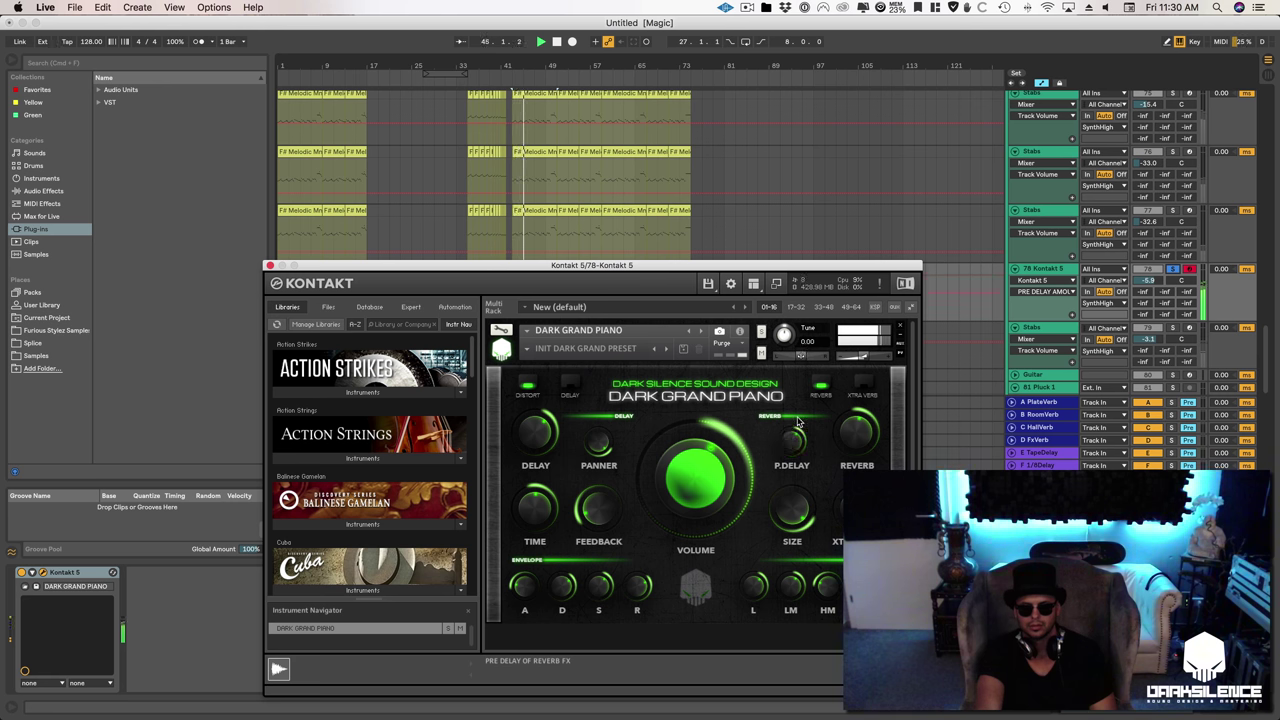
key(space)
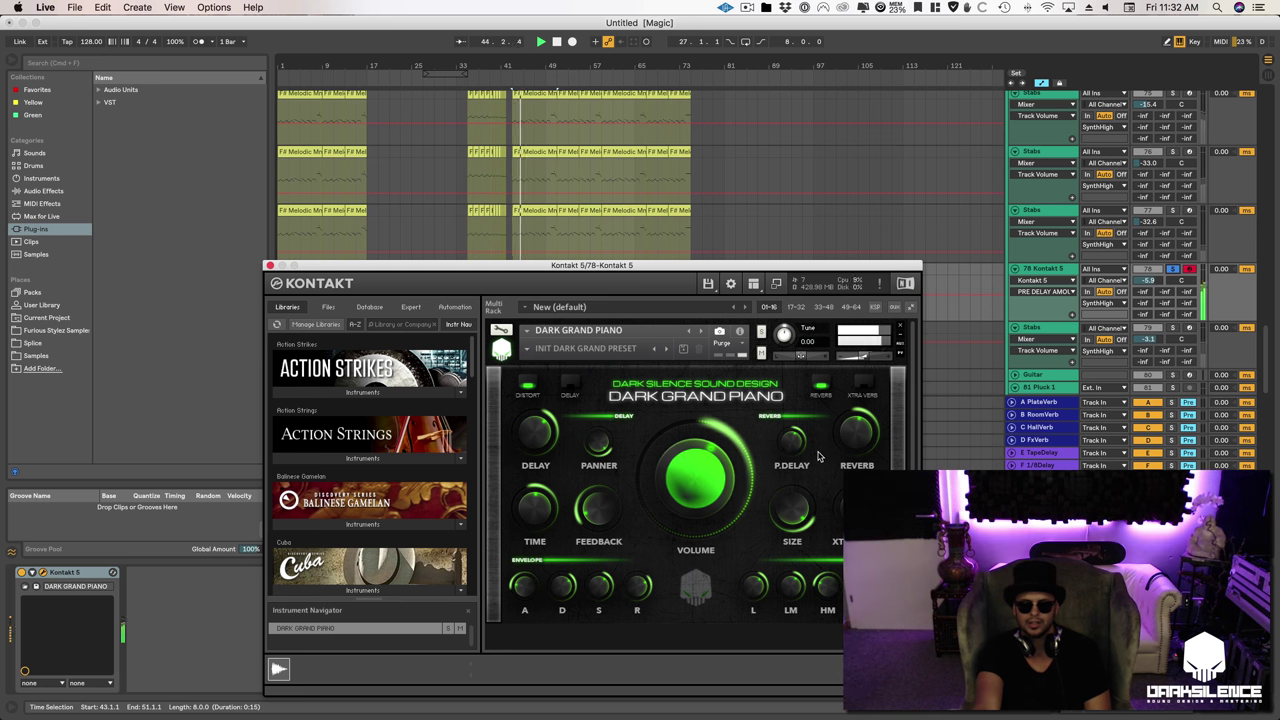
Adjust the Dark Grand Piano's reverb amount and increase the reverb size during playback
click(865, 411)
drag(865, 411, 866, 371)
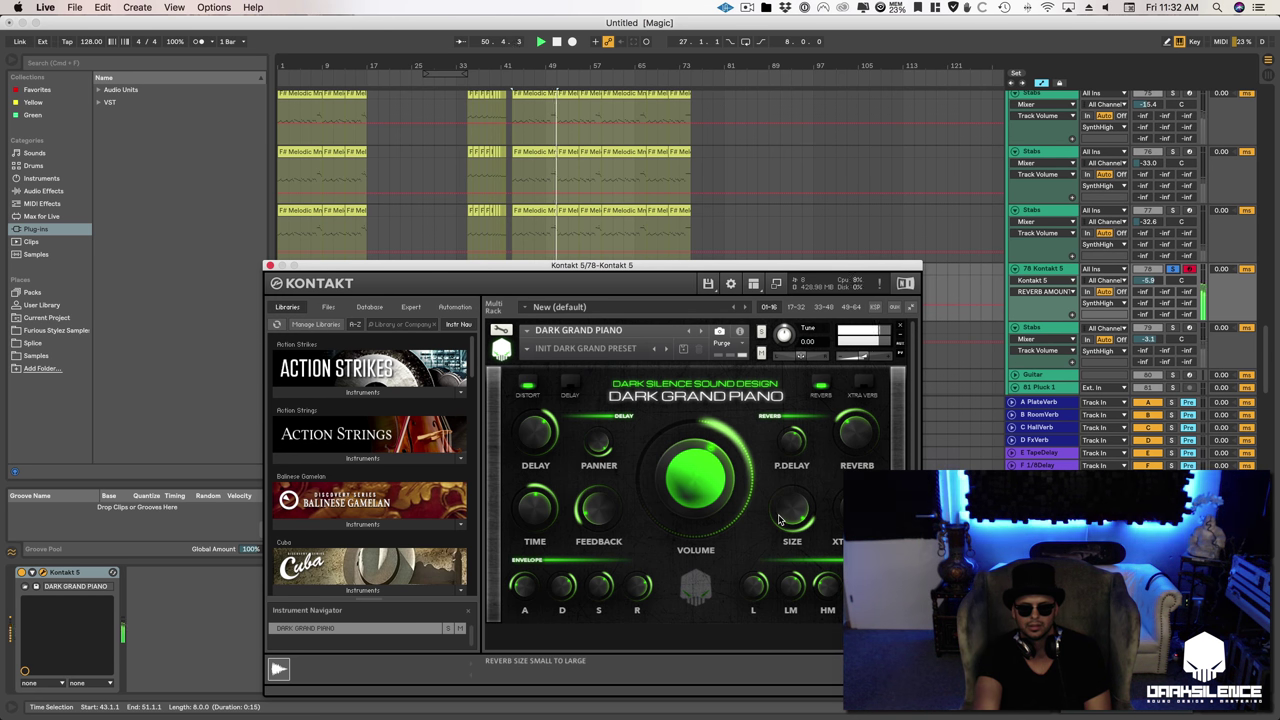
drag(779, 519, 781, 498)
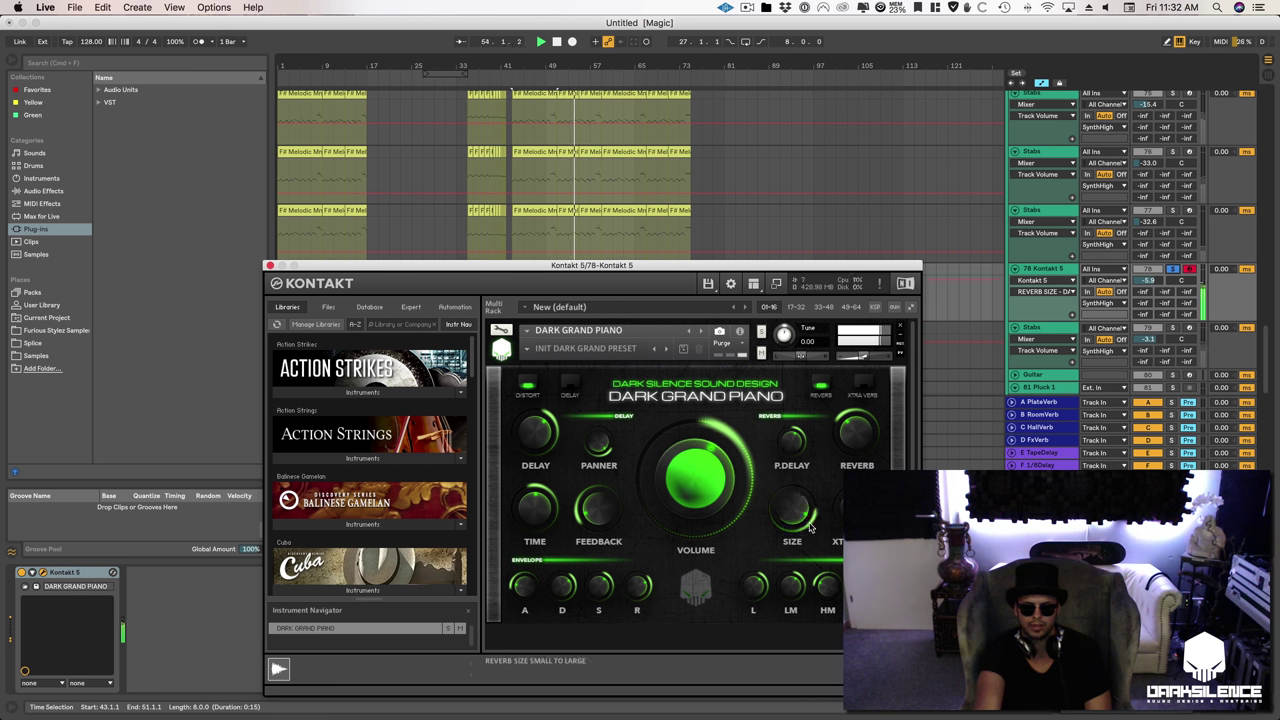
scroll(792, 510, up, 3)
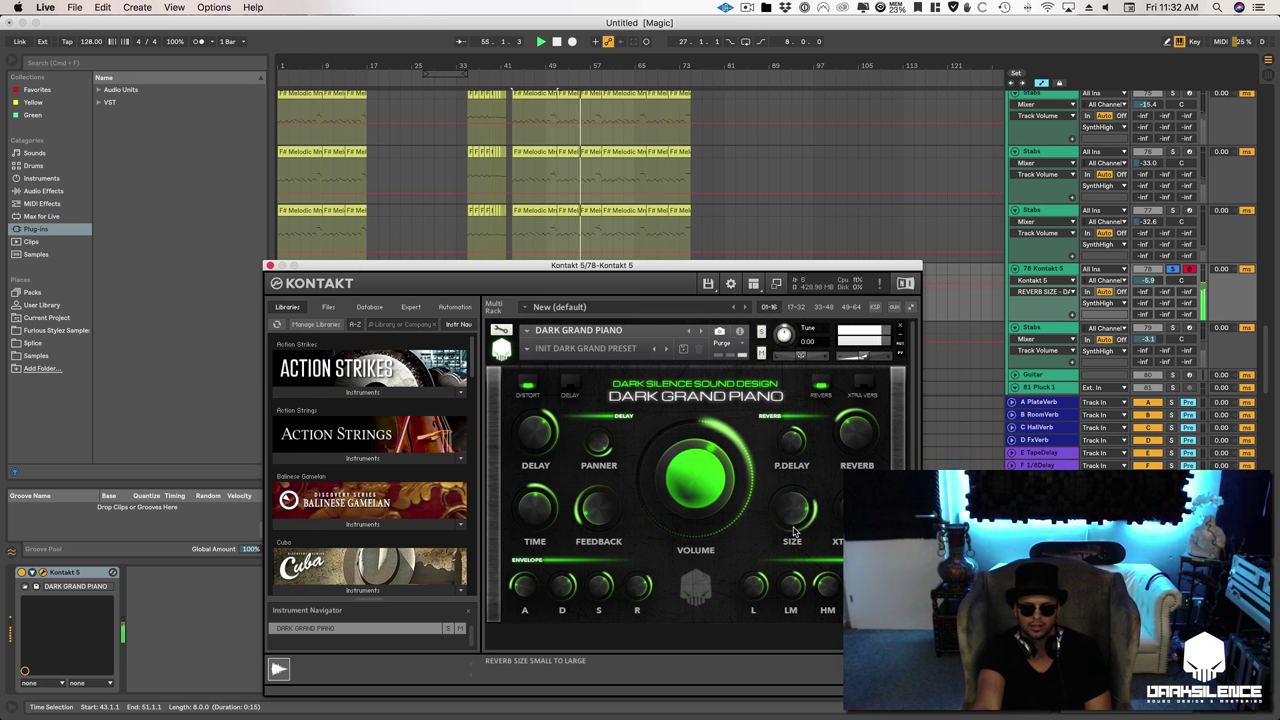